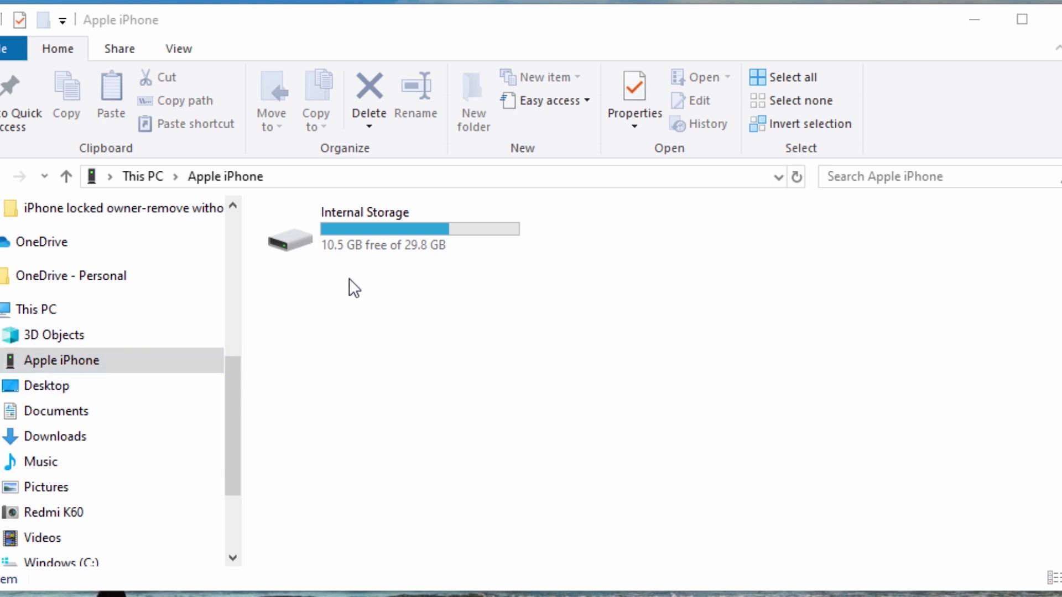
# - Browse the iPhone's DCIM > 202410__ folder, try playing IJPK2923.MP4, and dismiss the error
pyautogui.doubleClick(423, 239)
pyautogui.click(407, 247)
pyautogui.doubleClick(407, 247)
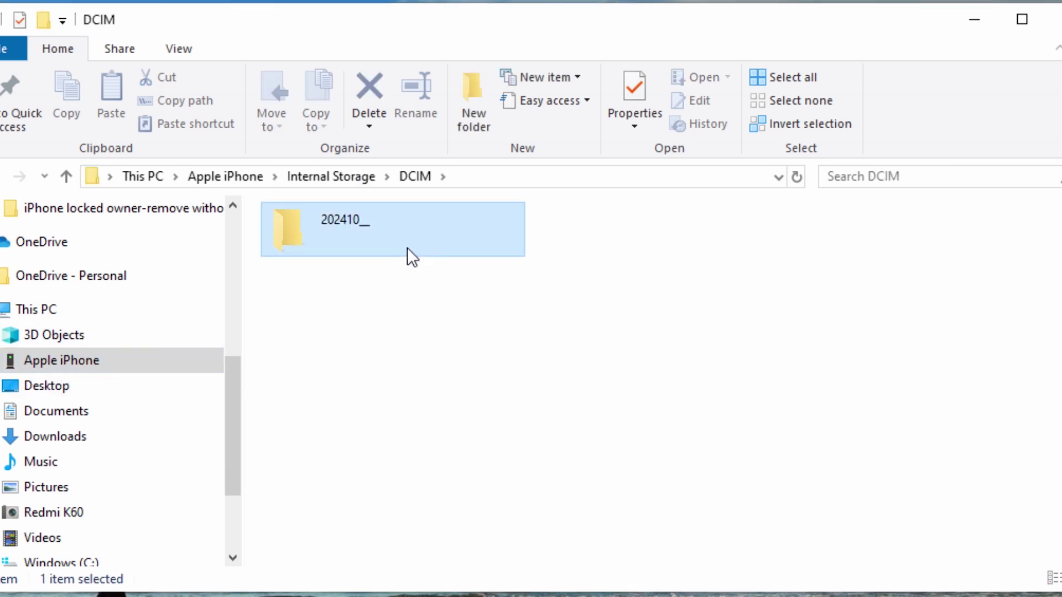
pyautogui.doubleClick(407, 247)
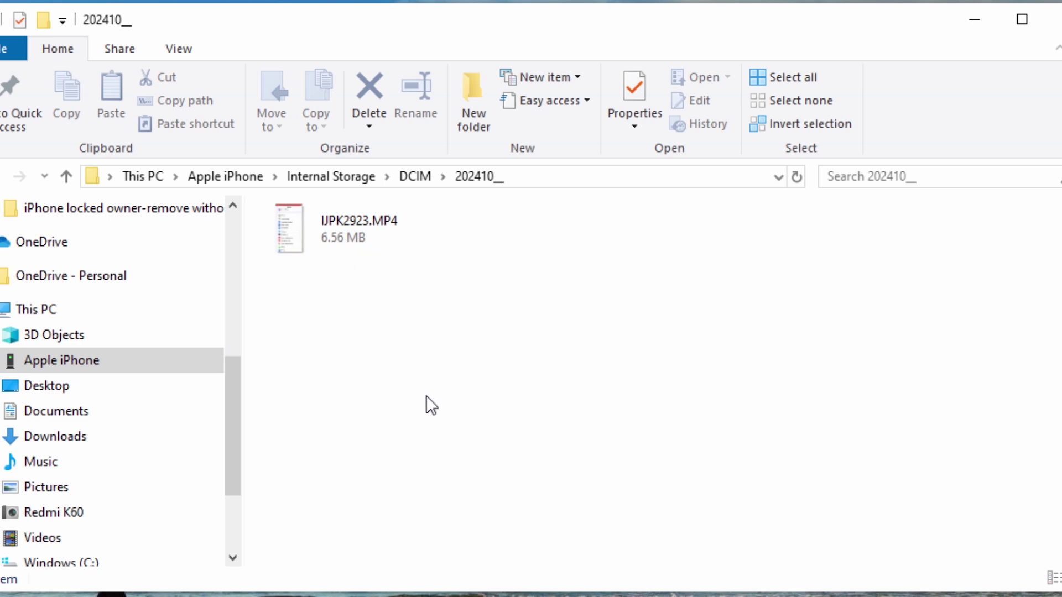
pyautogui.doubleClick(423, 234)
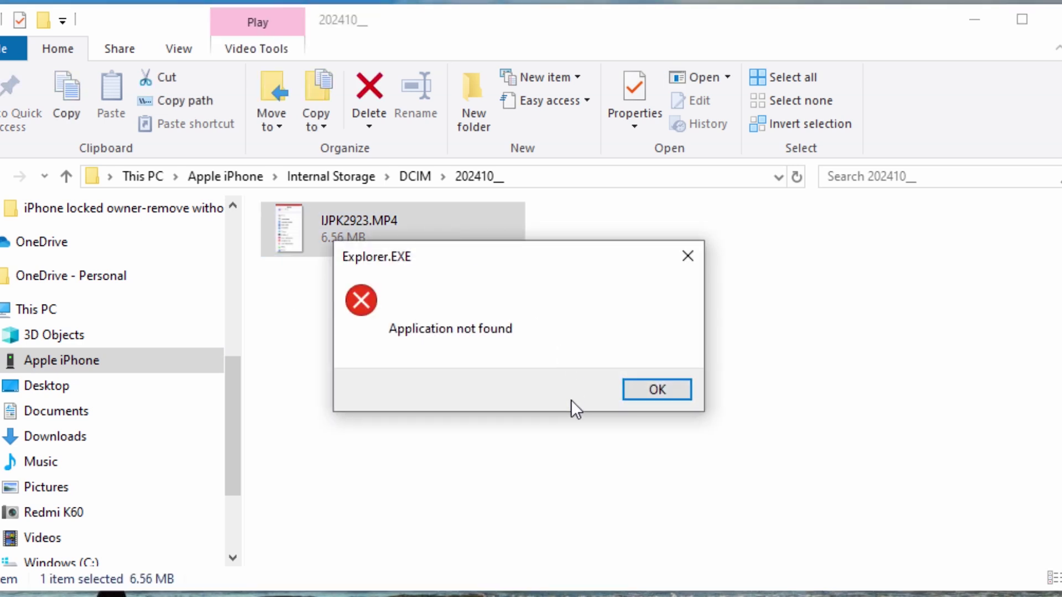
pyautogui.click(652, 391)
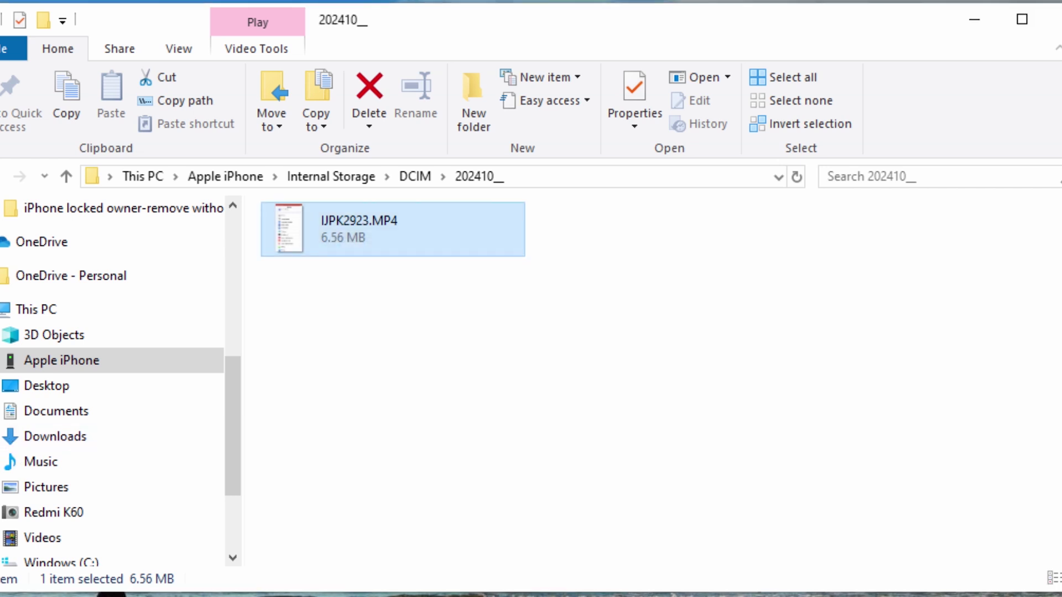
# - Open the DCIM folder in the Redmi K60's internal storage
pyautogui.click(83, 513)
pyautogui.doubleClick(374, 233)
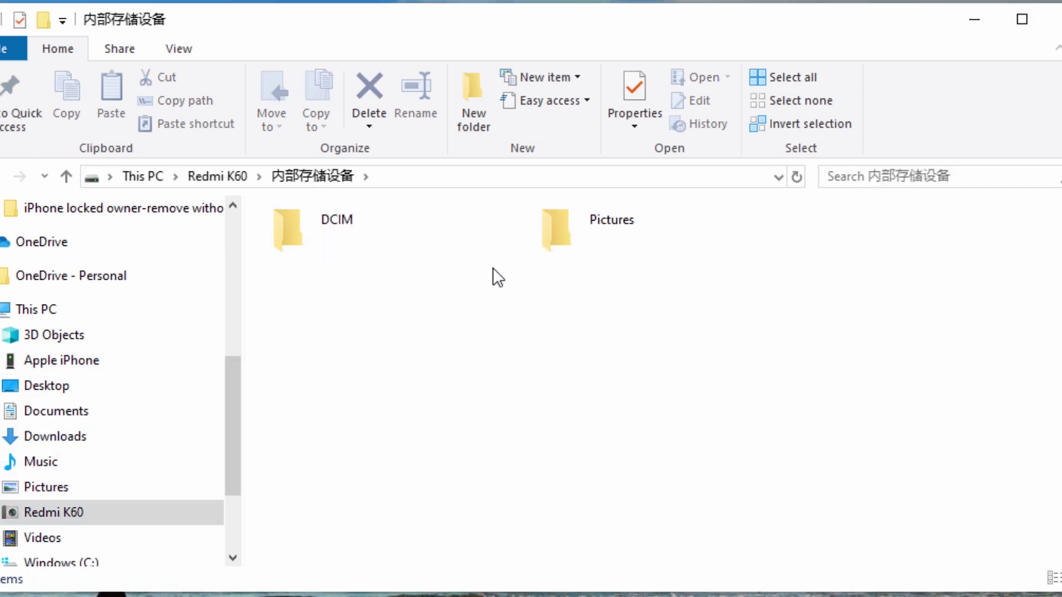
pyautogui.doubleClick(331, 249)
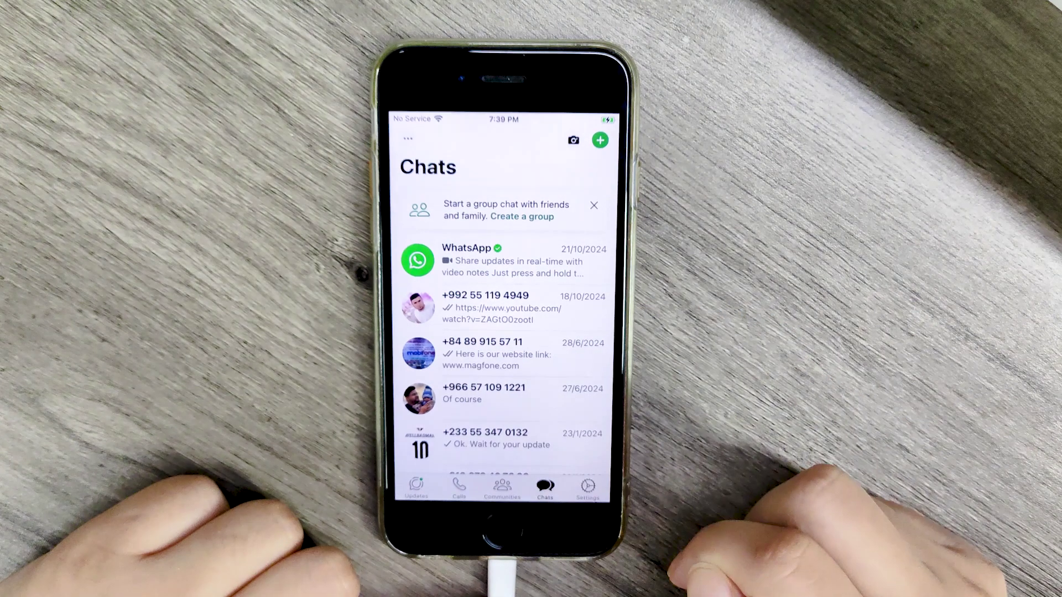
# - Run Back up now under WhatsApp Settings > Chats > Chat backup for an immediate iCloud backup
pyautogui.click(588, 487)
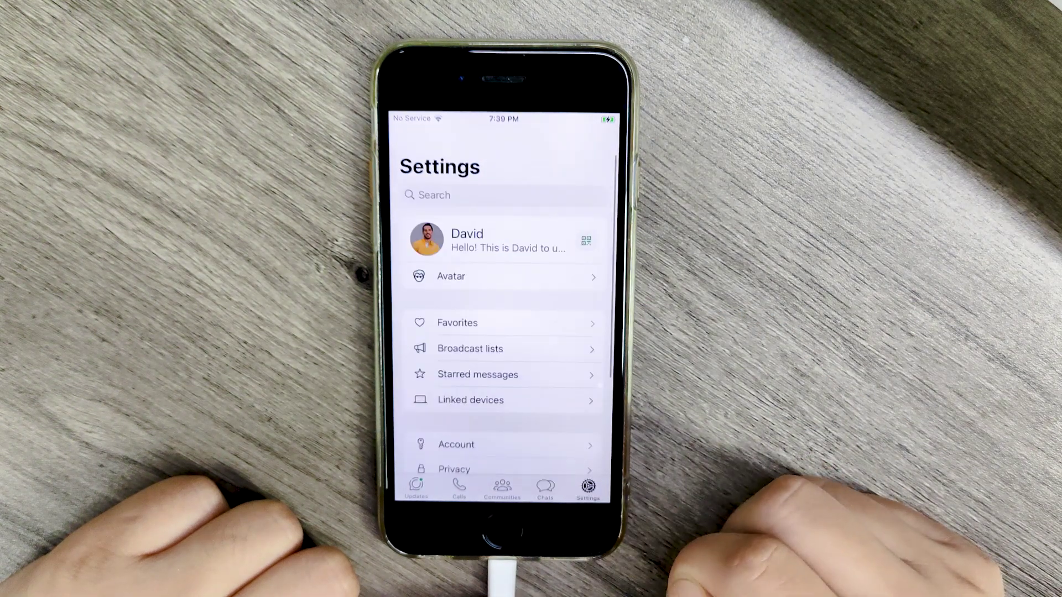
pyautogui.scroll(-5, 545, 403)
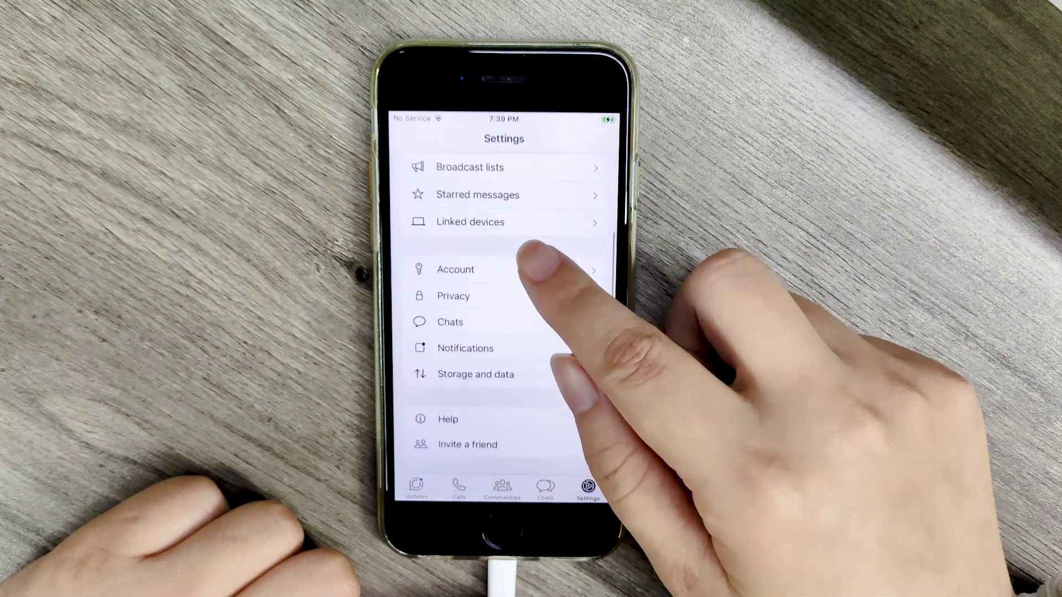
pyautogui.click(589, 324)
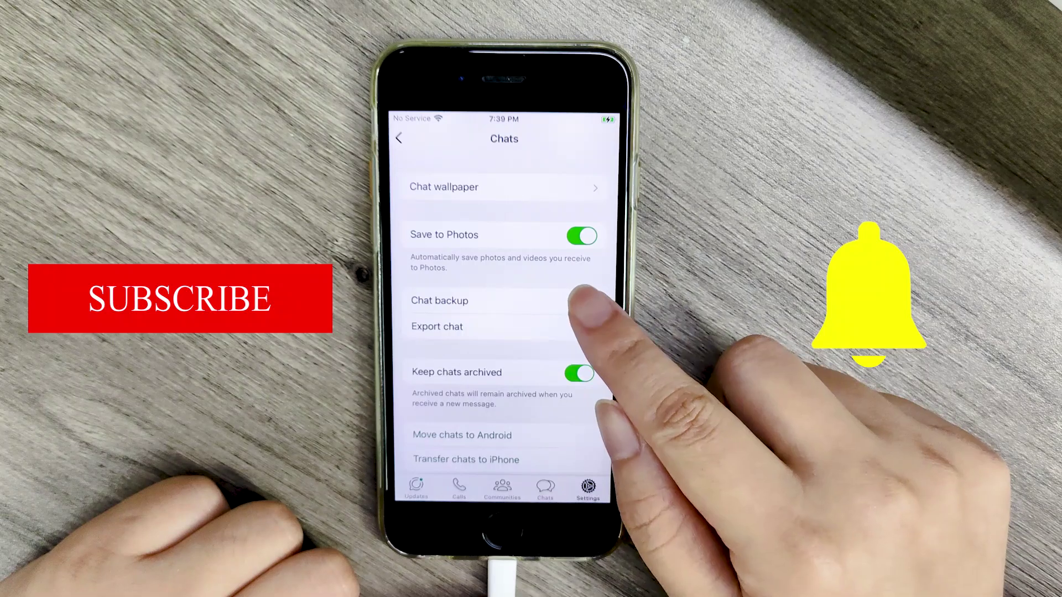
pyautogui.click(578, 301)
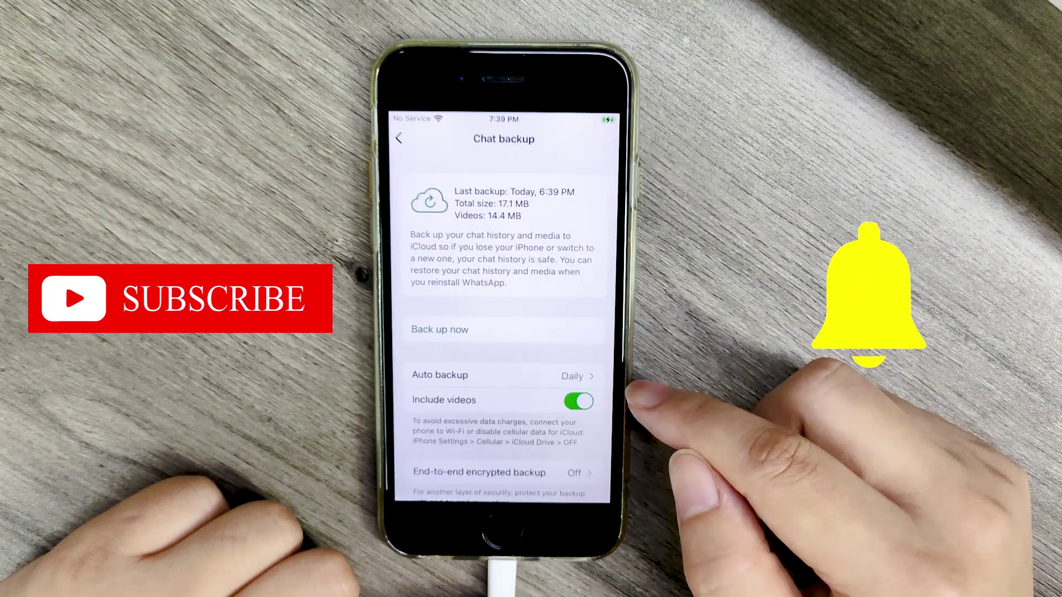
pyautogui.click(576, 329)
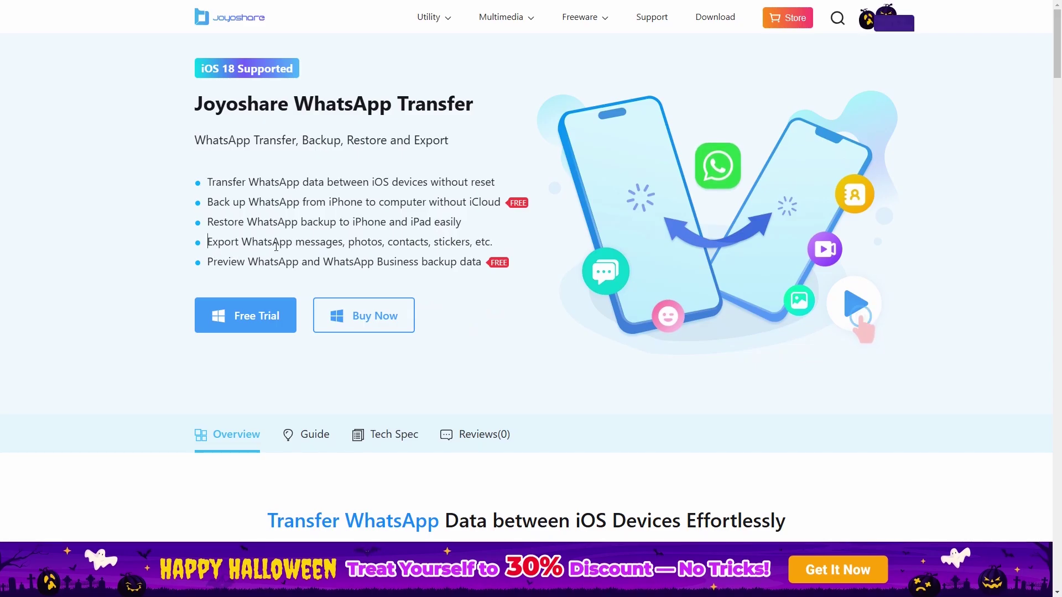
# - Highlight the 'Export WhatsApp messages, photos, contacts, stickers, etc.' feature bullet
pyautogui.moveTo(208, 242); pyautogui.dragTo(490, 241)
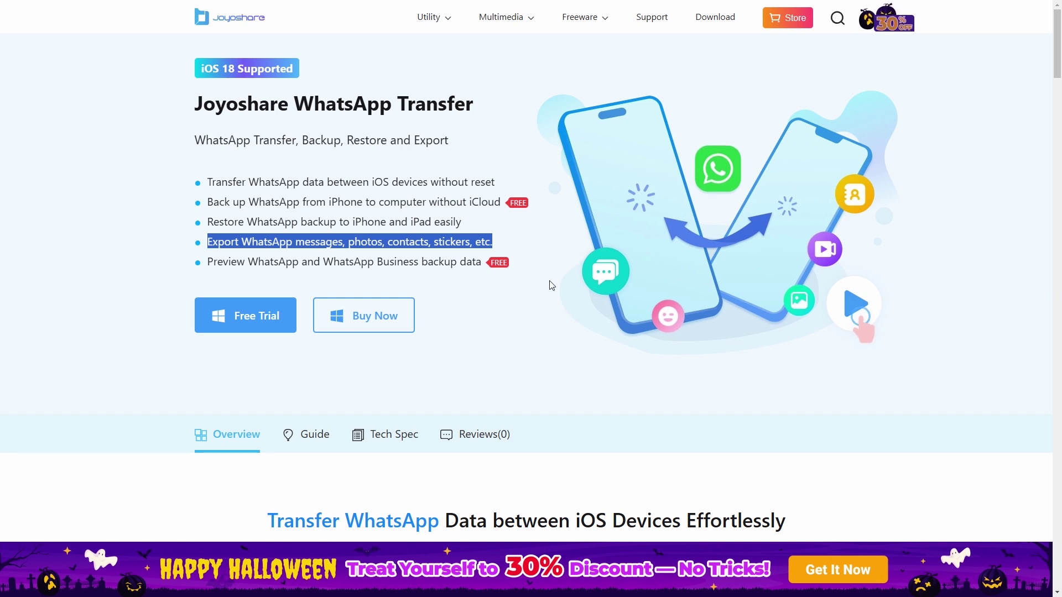
# - Scroll to 'Transfer, Back Up, Restore and Export Any WhatsApp Data' and highlight its data-type list
pyautogui.scroll(-4, 551, 285)
pyautogui.scroll(-8, 552, 285)
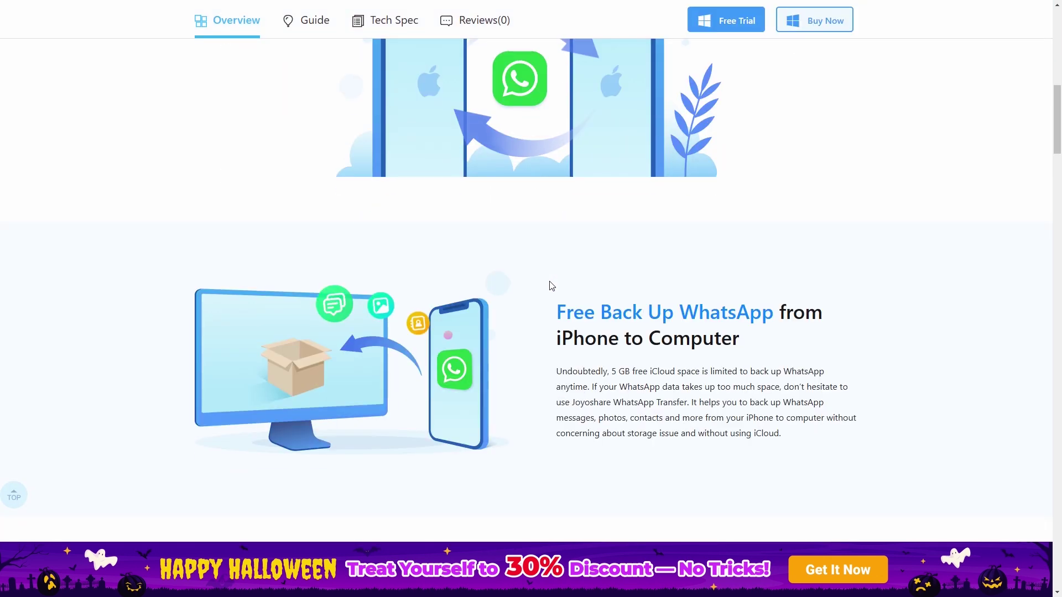
pyautogui.scroll(-11, 551, 286)
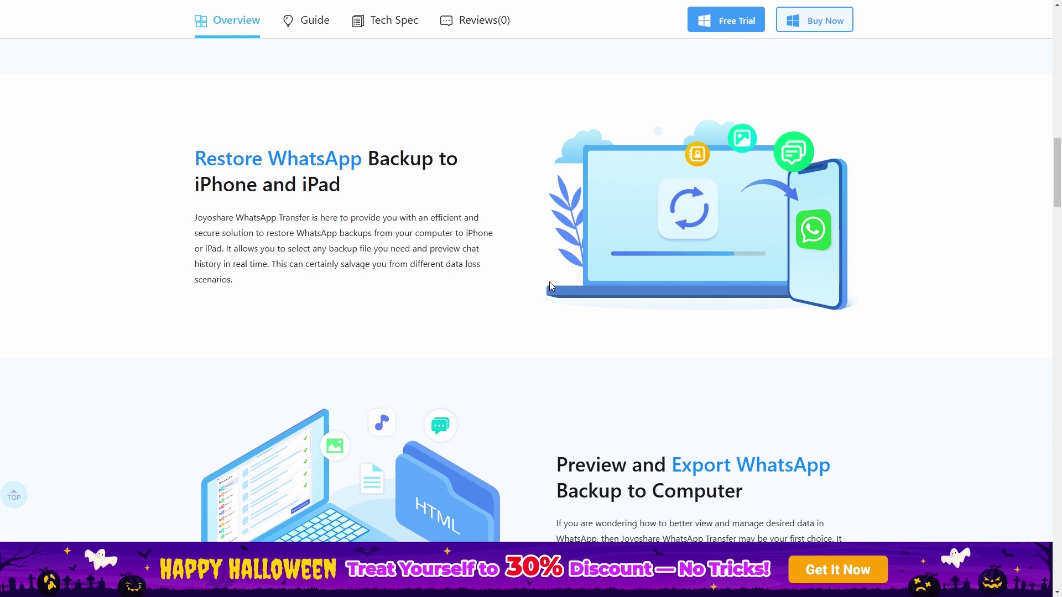
pyautogui.scroll(-1, 552, 286)
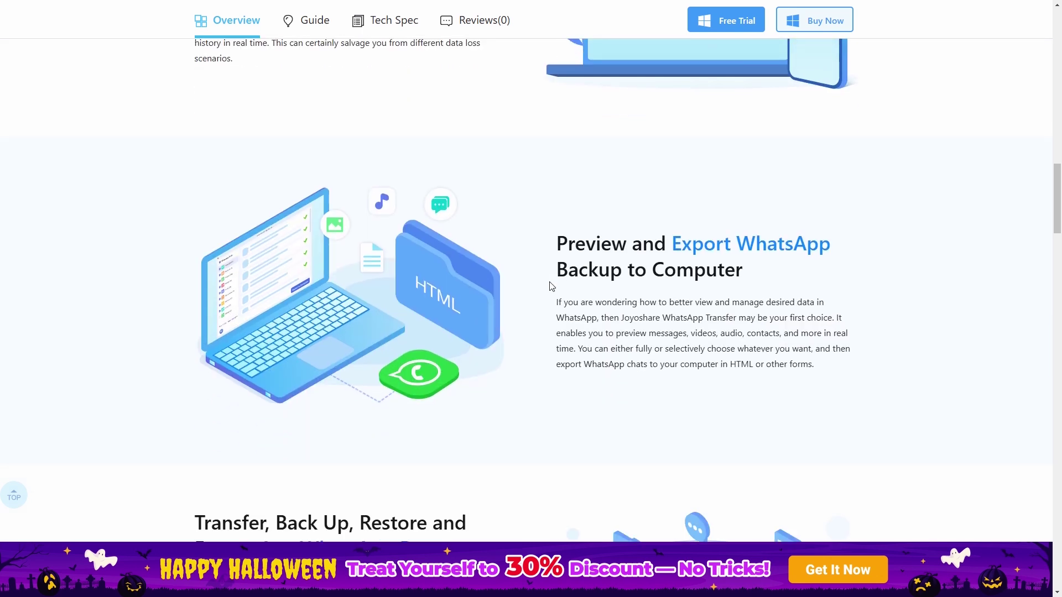
pyautogui.scroll(-1, 551, 286)
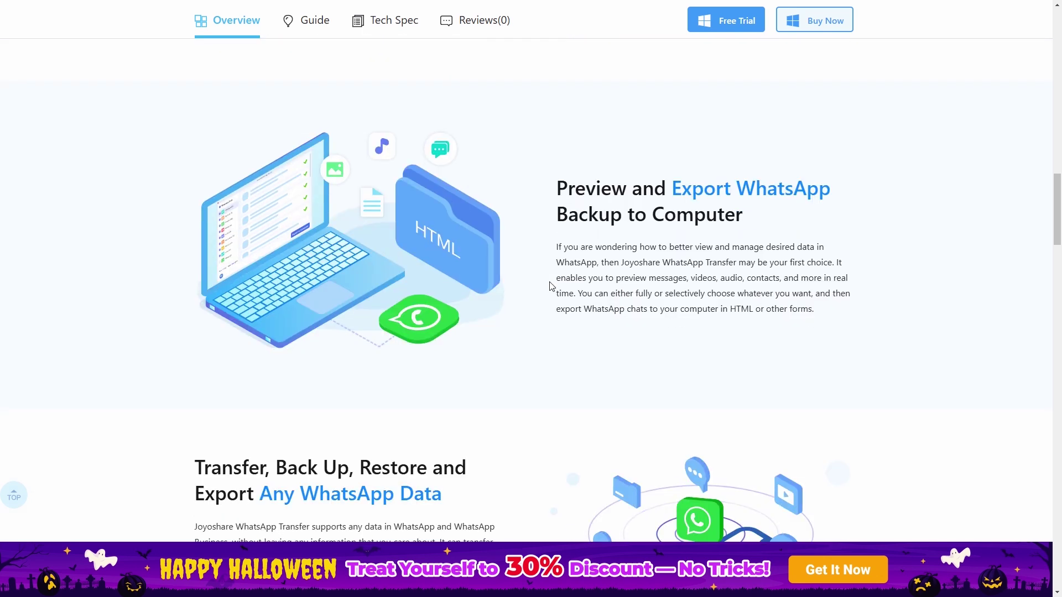
pyautogui.scroll(-1, 552, 286)
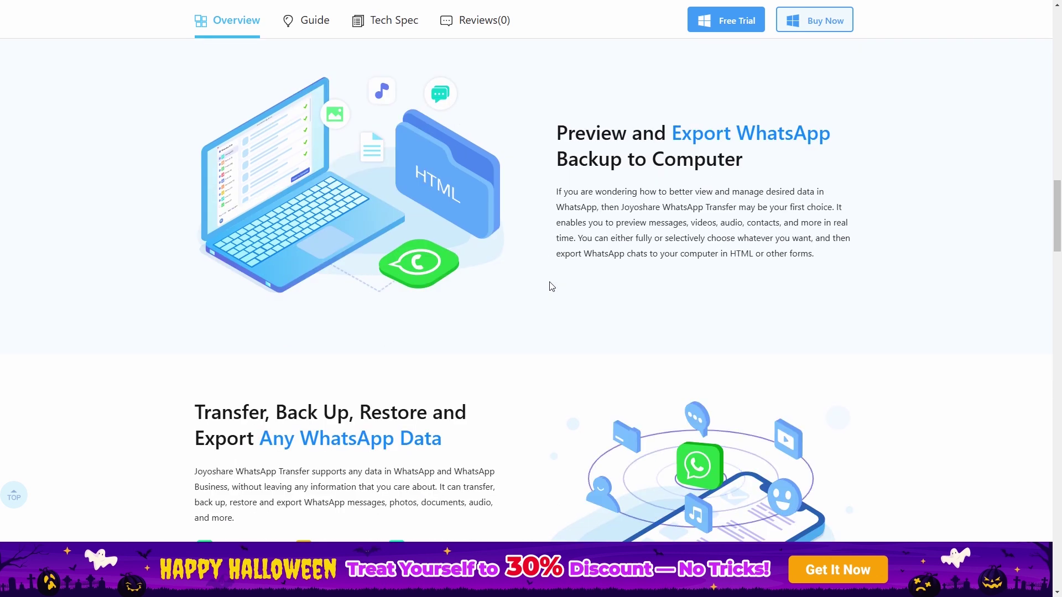
pyautogui.scroll(-5, 552, 286)
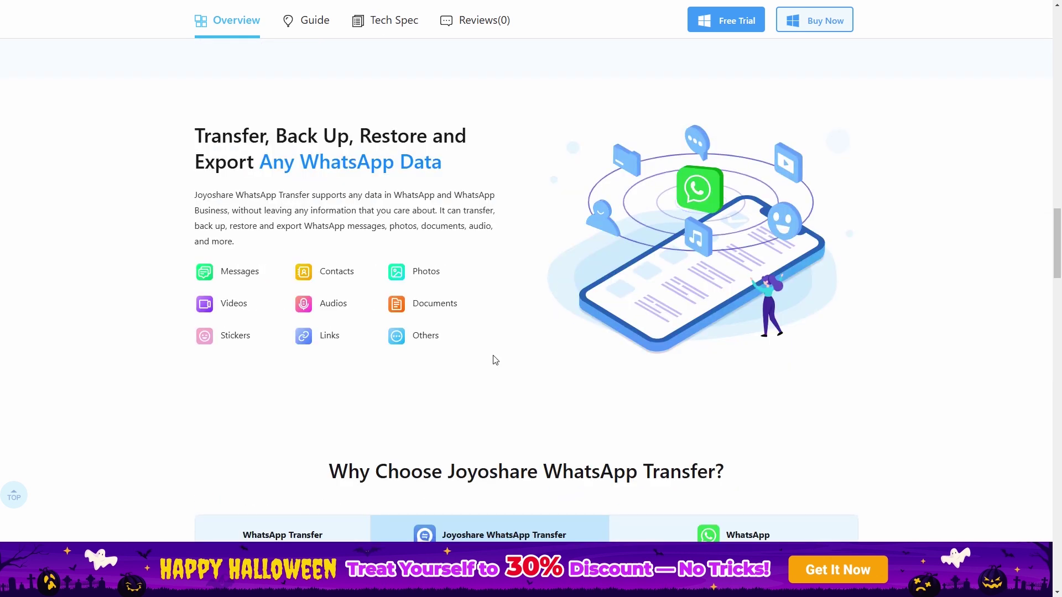
pyautogui.moveTo(464, 358); pyautogui.dragTo(201, 275)
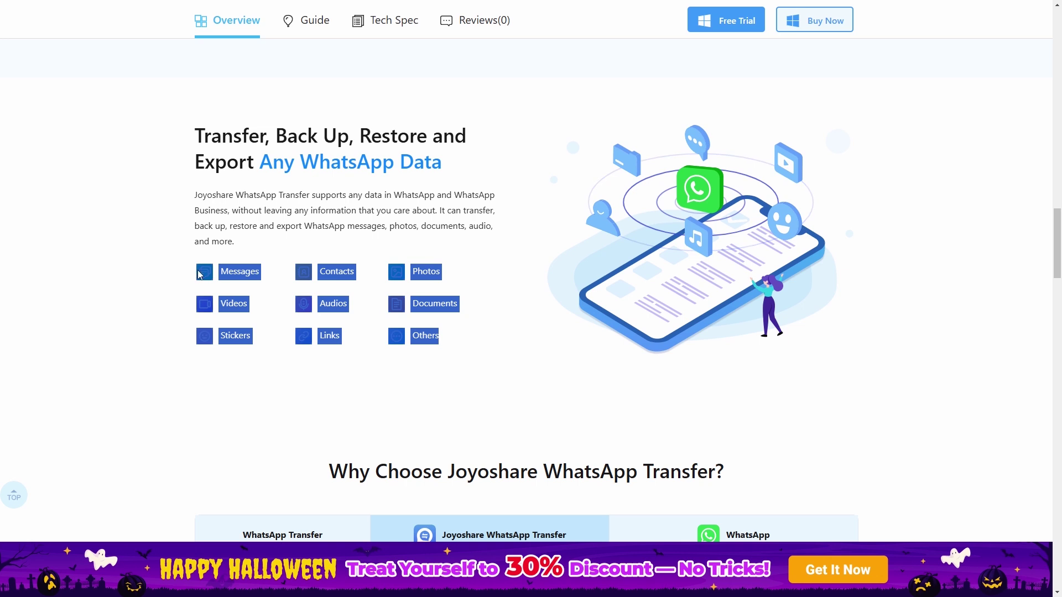
pyautogui.click(536, 358)
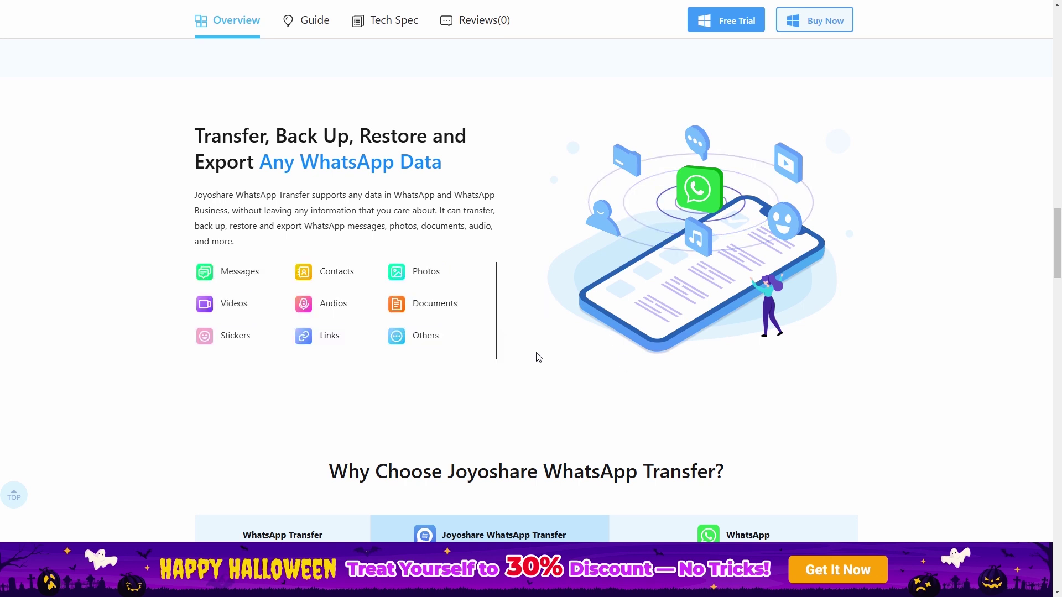
pyautogui.scroll(-2, 537, 358)
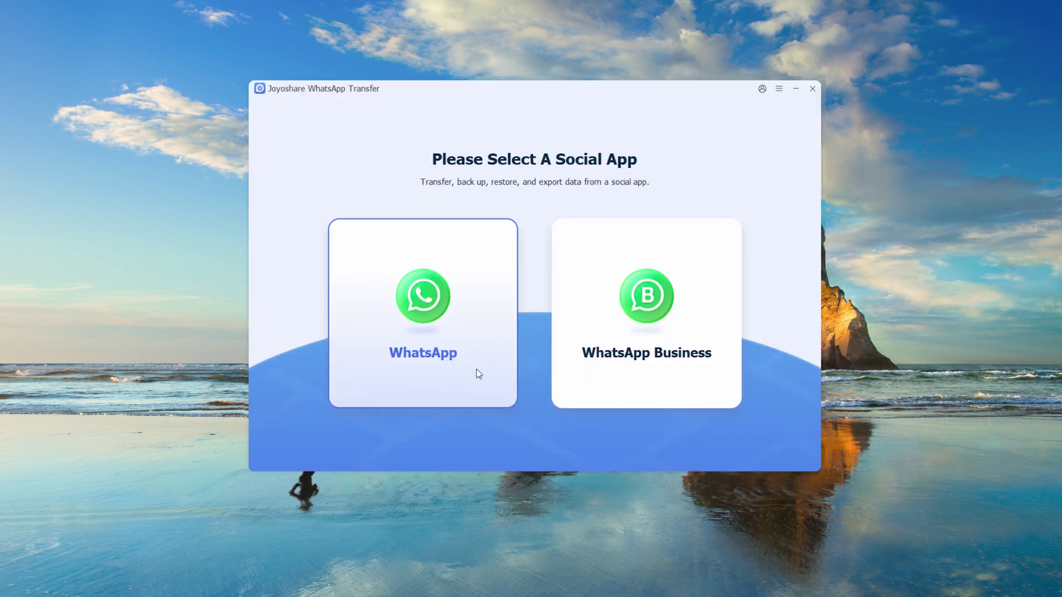
# - Choose WhatsApp, go to Backup, and start backing up the iPhone 6s to the computer
pyautogui.click(453, 355)
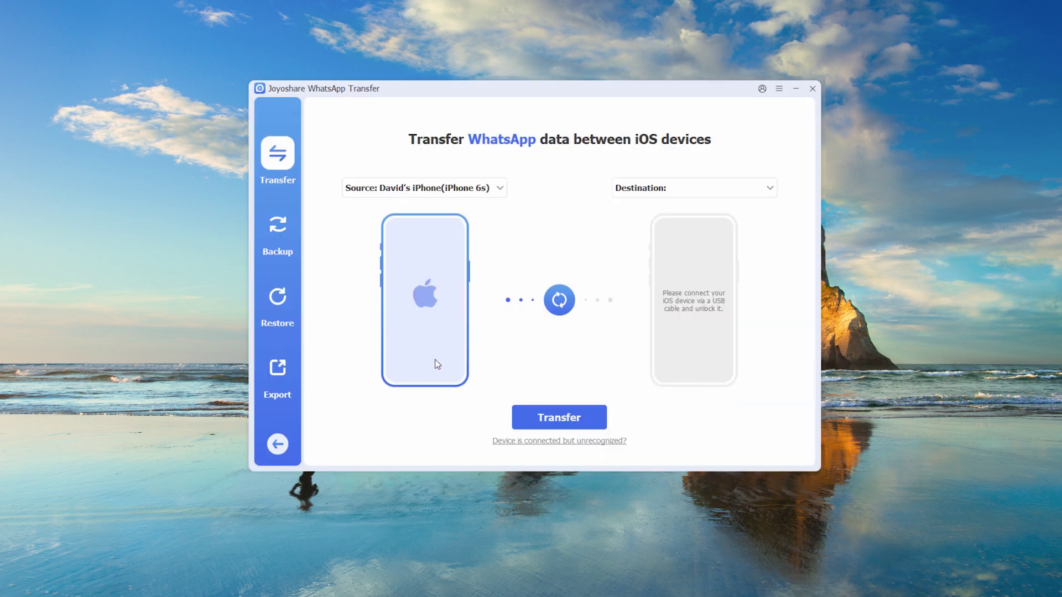
pyautogui.click(282, 232)
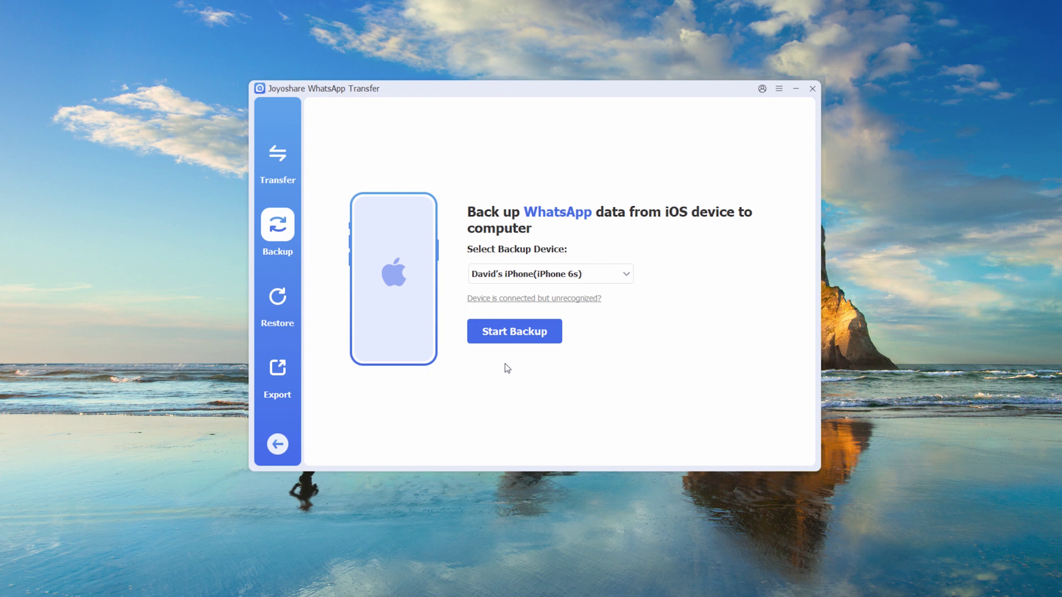
pyautogui.click(534, 339)
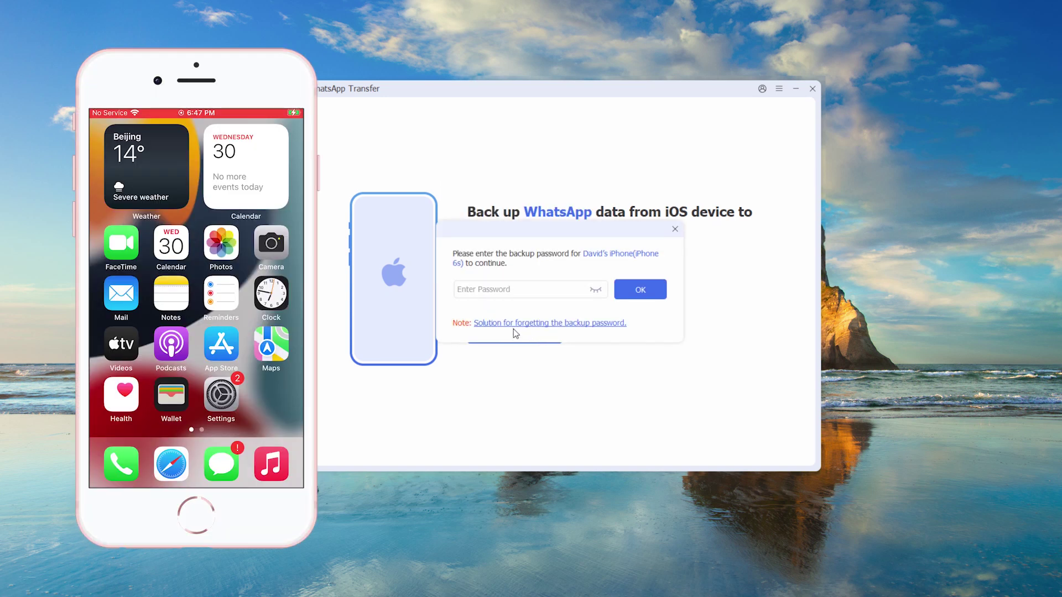
# - Enter the device's backup password and confirm it so the backup can finish
pyautogui.click(507, 293)
pyautogui.write('1')
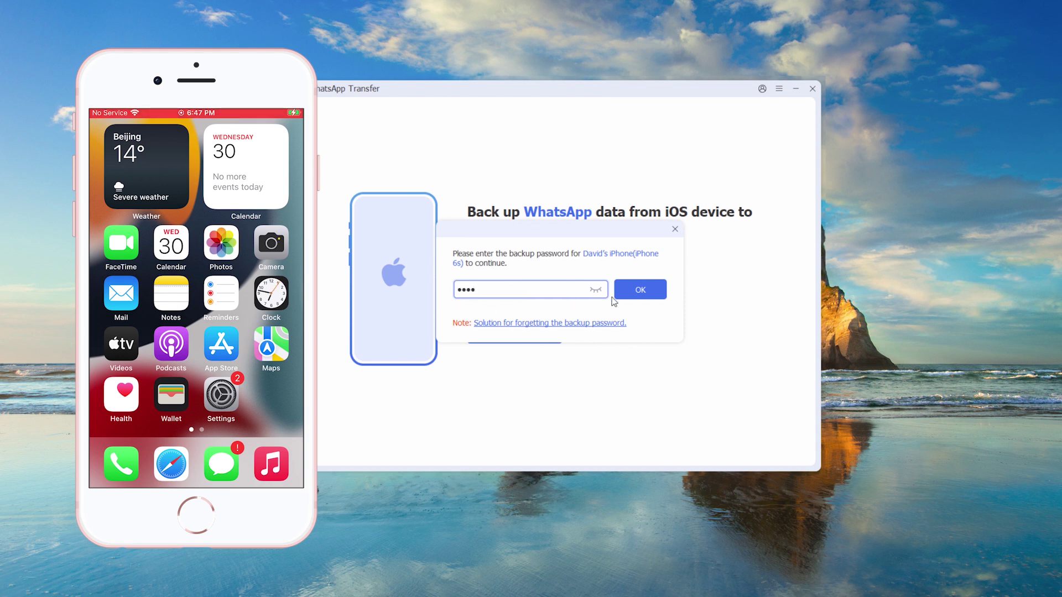
pyautogui.click(644, 302)
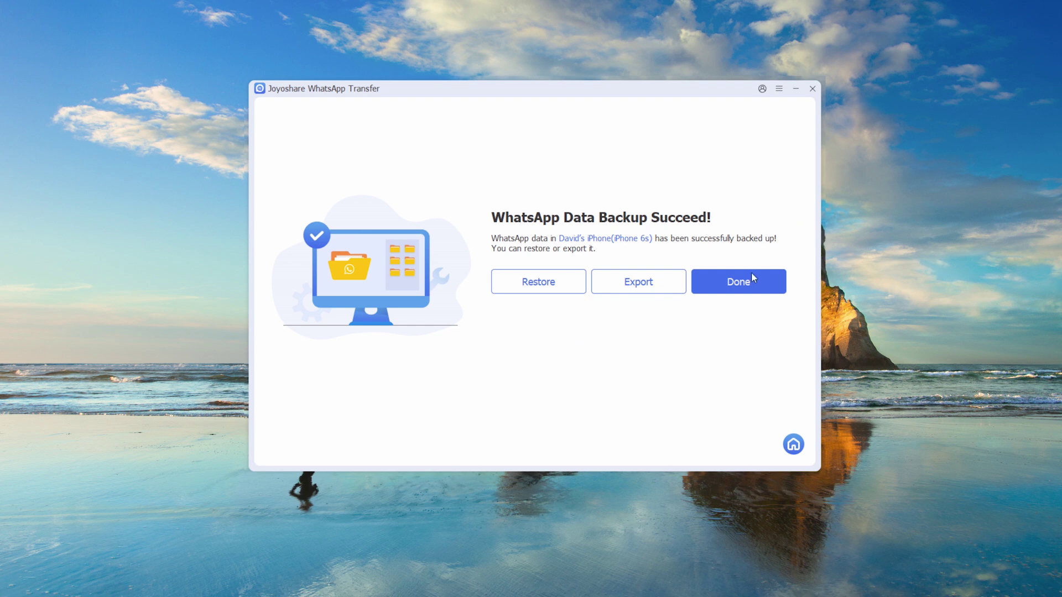
# - Close the backup success page and go to the Export backup list
pyautogui.click(751, 278)
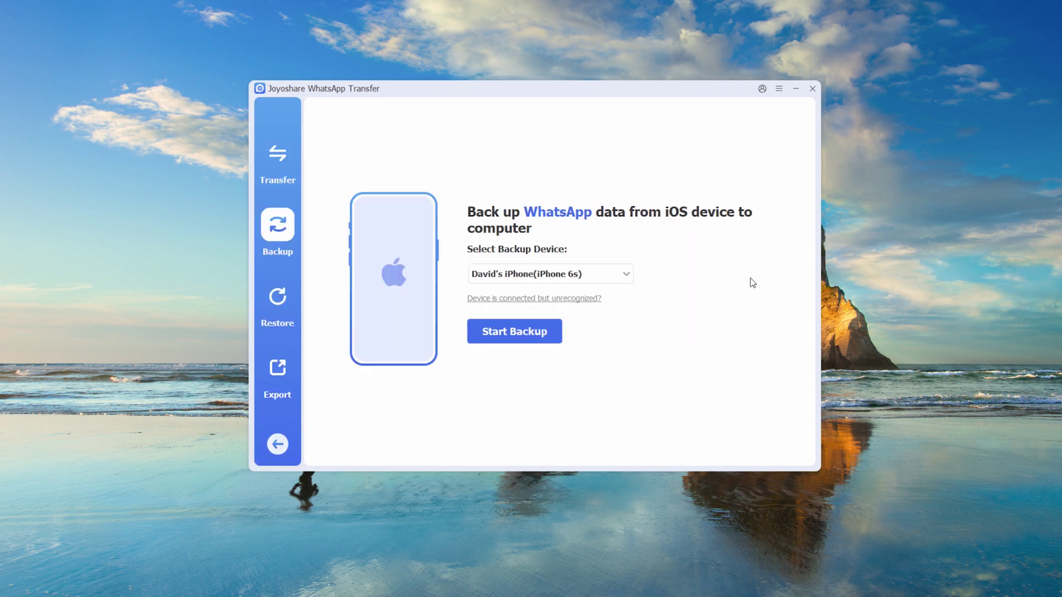
pyautogui.click(280, 376)
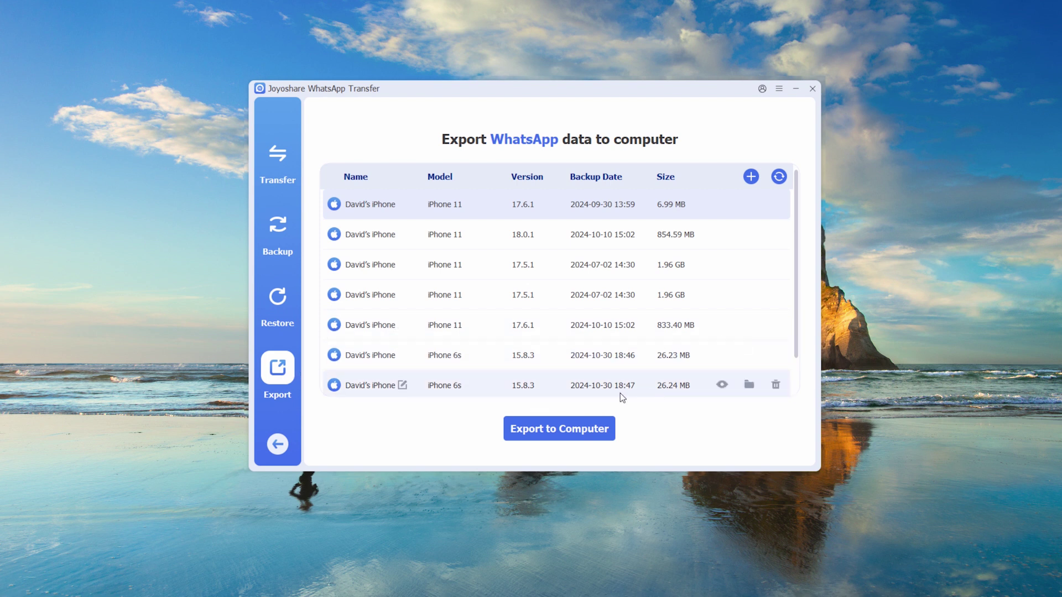
# - View the contents of the newest iPhone 6s backup
pyautogui.click(722, 386)
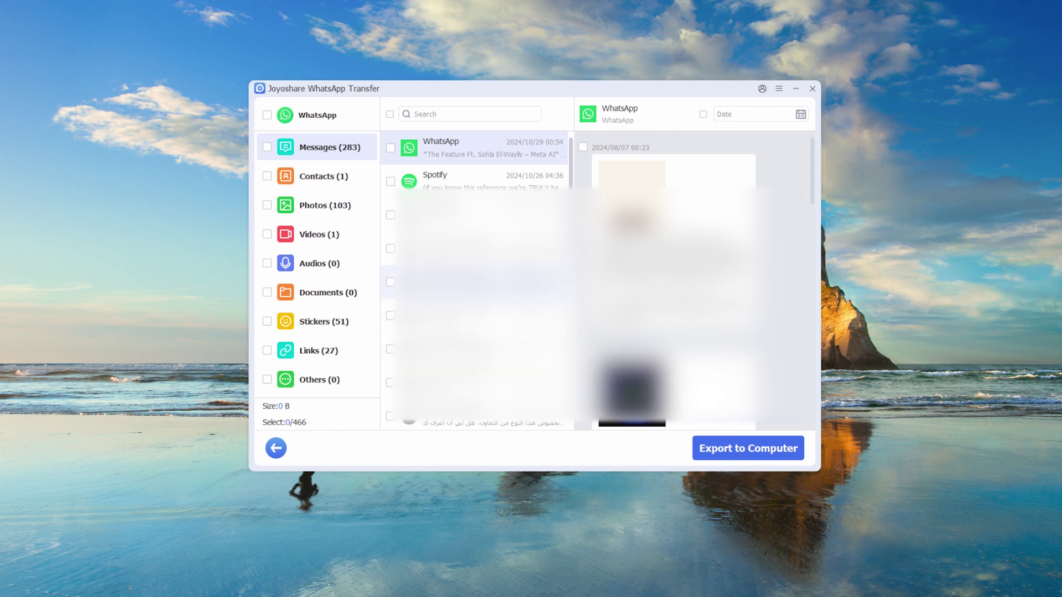
# - Browse the Spotify chat, photos, contacts and videos, then exit the viewer confirming Yes
pyautogui.click(481, 178)
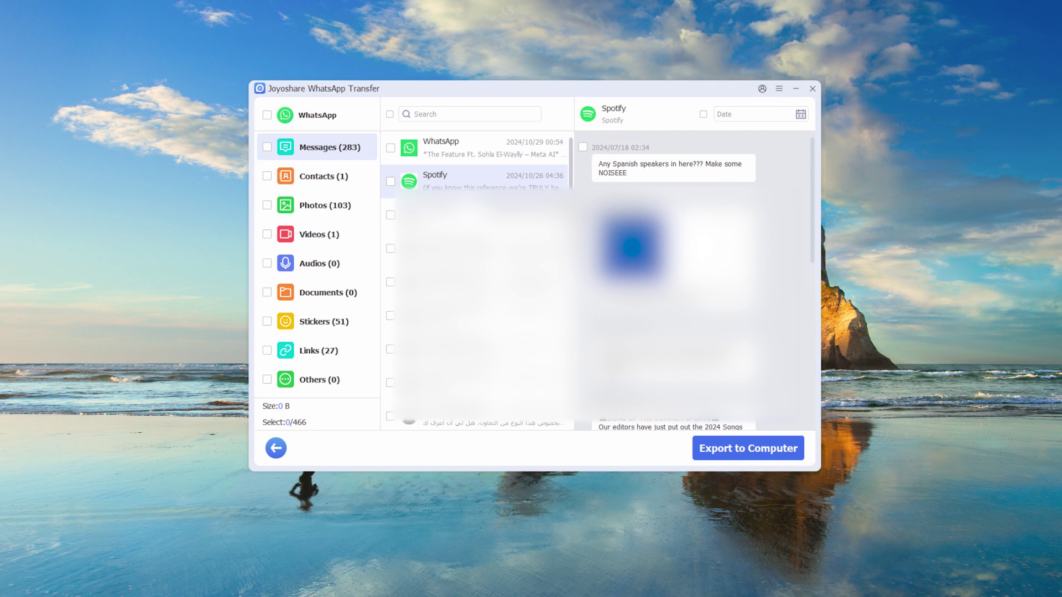
pyautogui.click(323, 206)
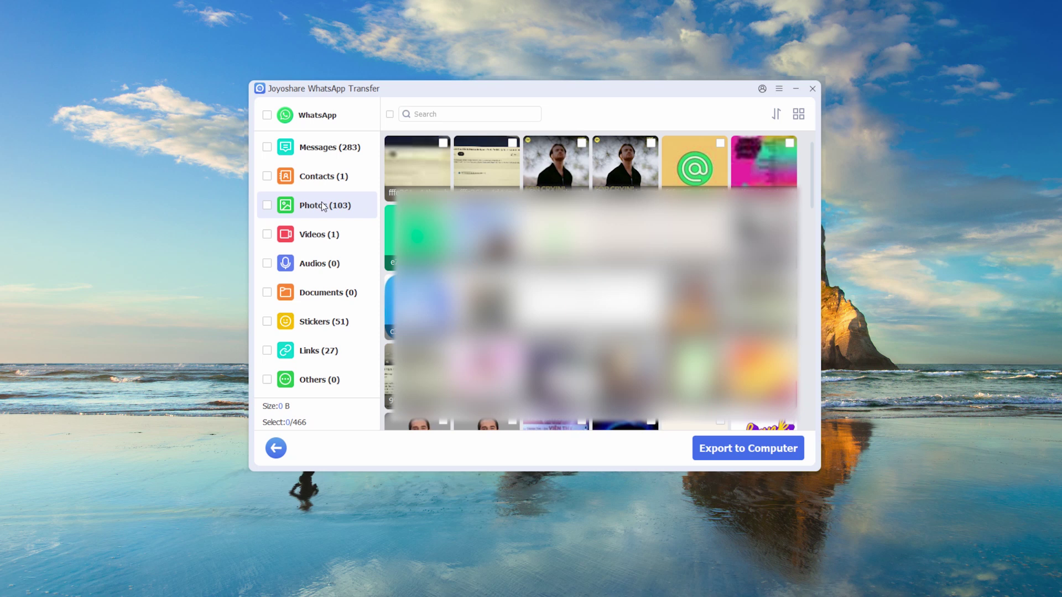
pyautogui.click(332, 184)
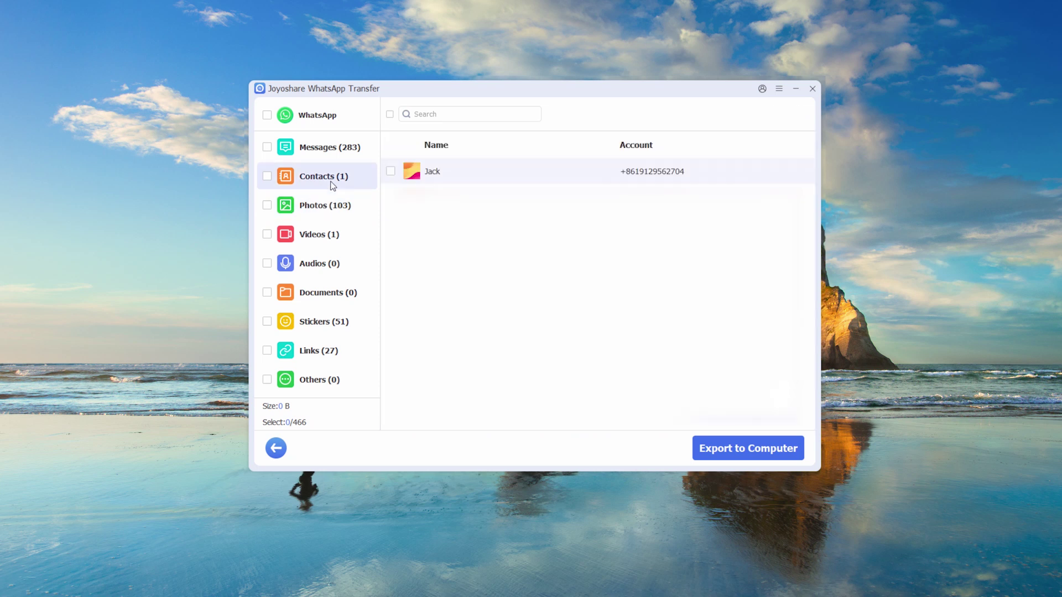
pyautogui.click(323, 244)
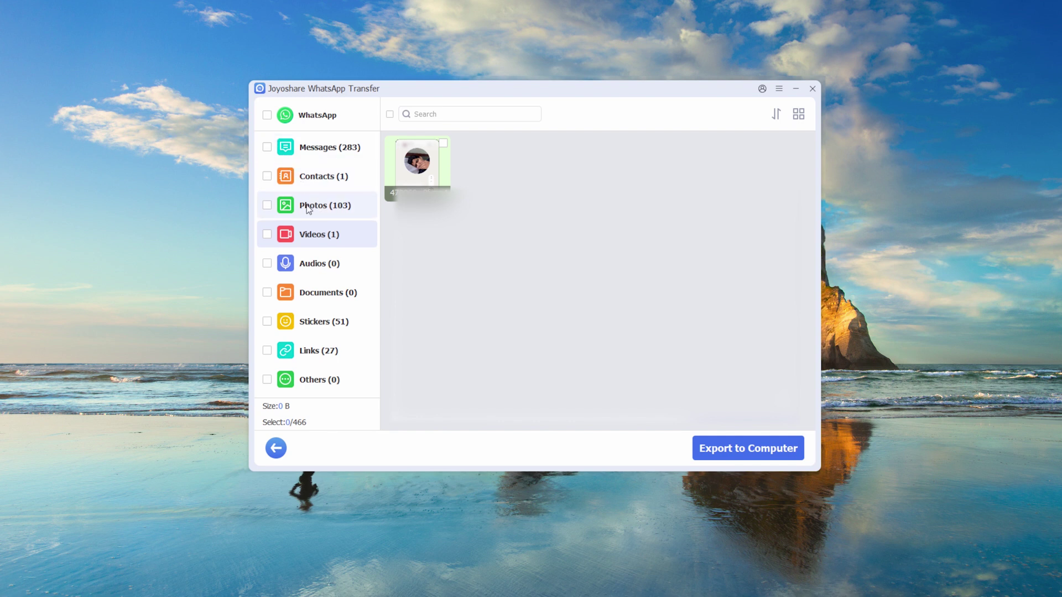
pyautogui.click(277, 451)
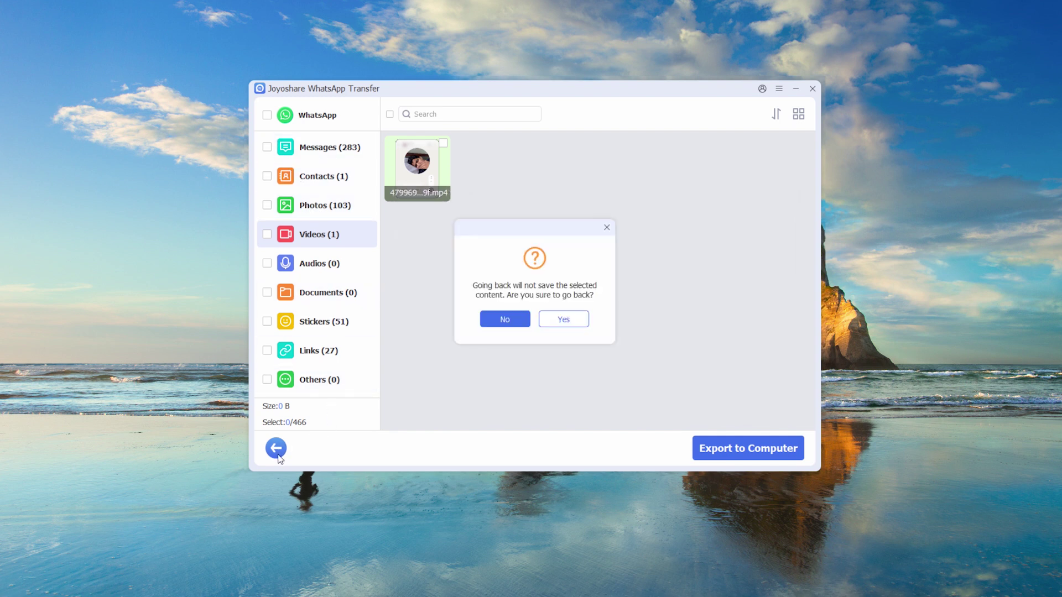
pyautogui.click(564, 320)
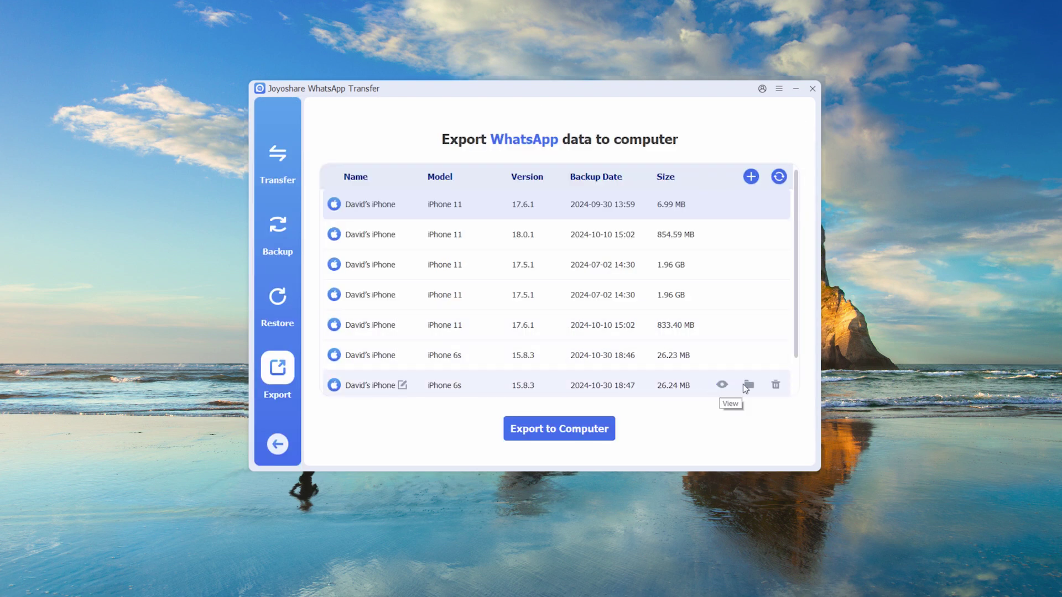
# - Export all data types, Stickers included, from the 26.24 MB 2024-10-30 backup to the computer
pyautogui.click(655, 391)
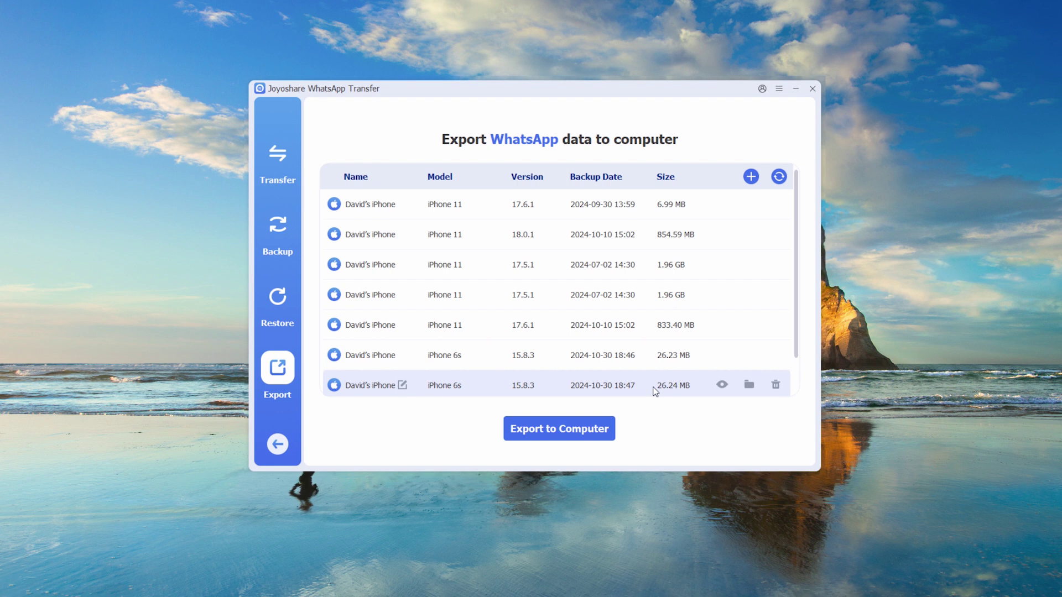
pyautogui.click(585, 433)
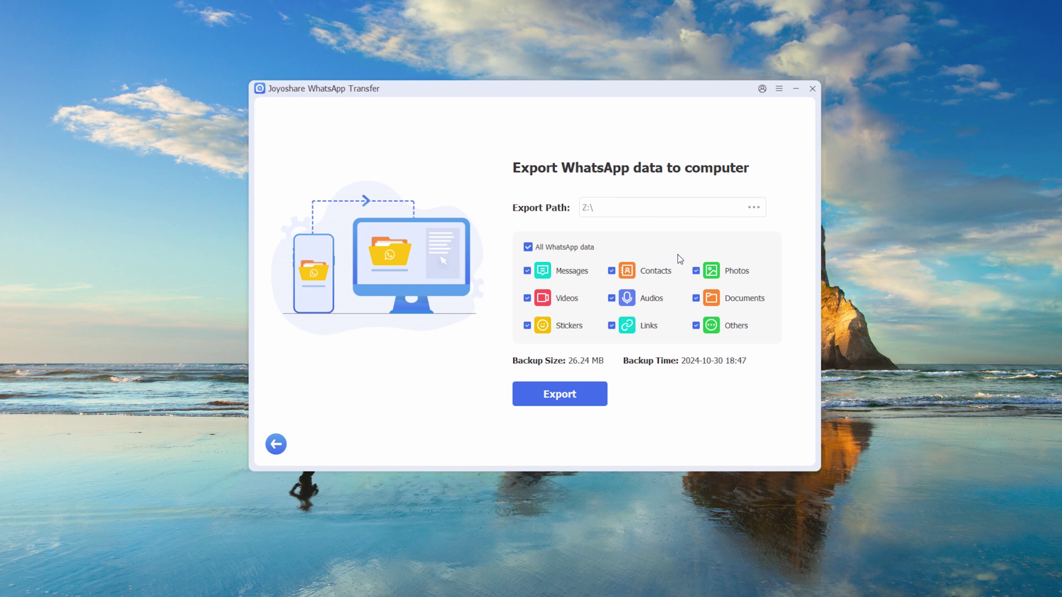
pyautogui.click(530, 327)
pyautogui.click(528, 327)
pyautogui.click(576, 399)
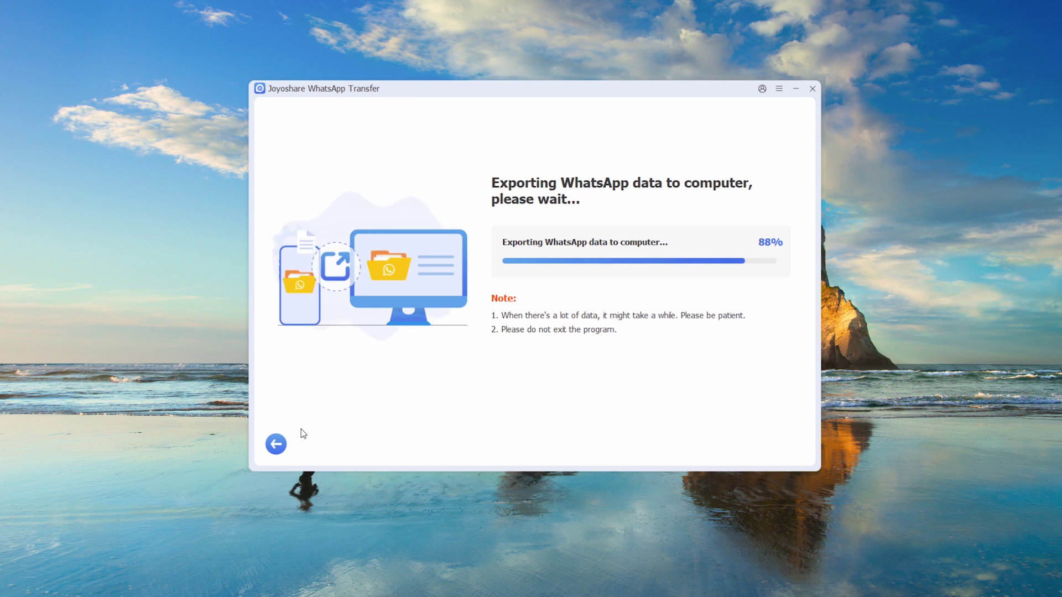
# - From the 26.24 MB backup's Photos, export only the first photo to the computer
pyautogui.click(668, 269)
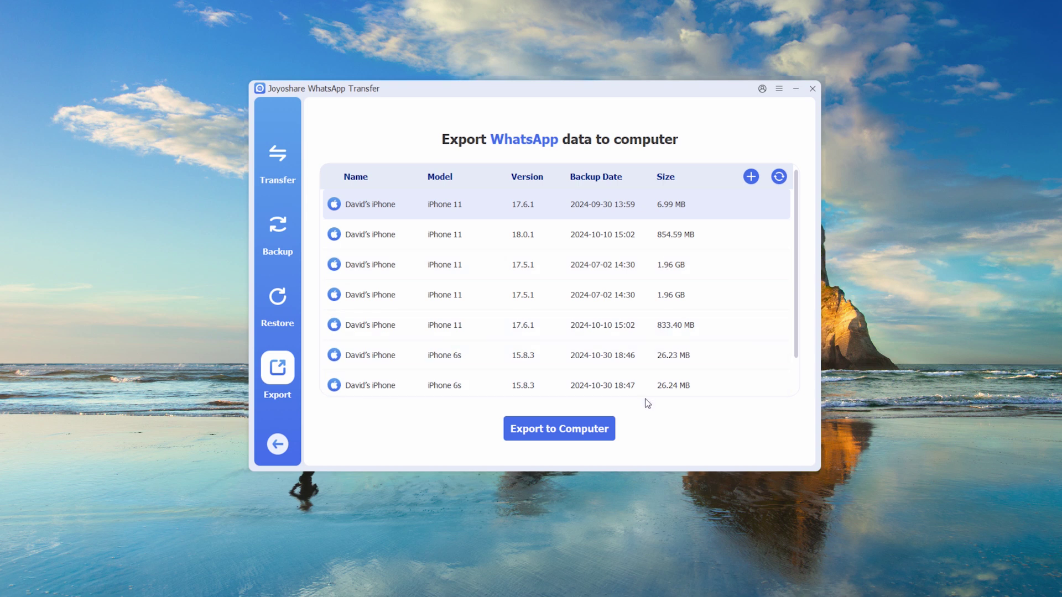
pyautogui.click(722, 383)
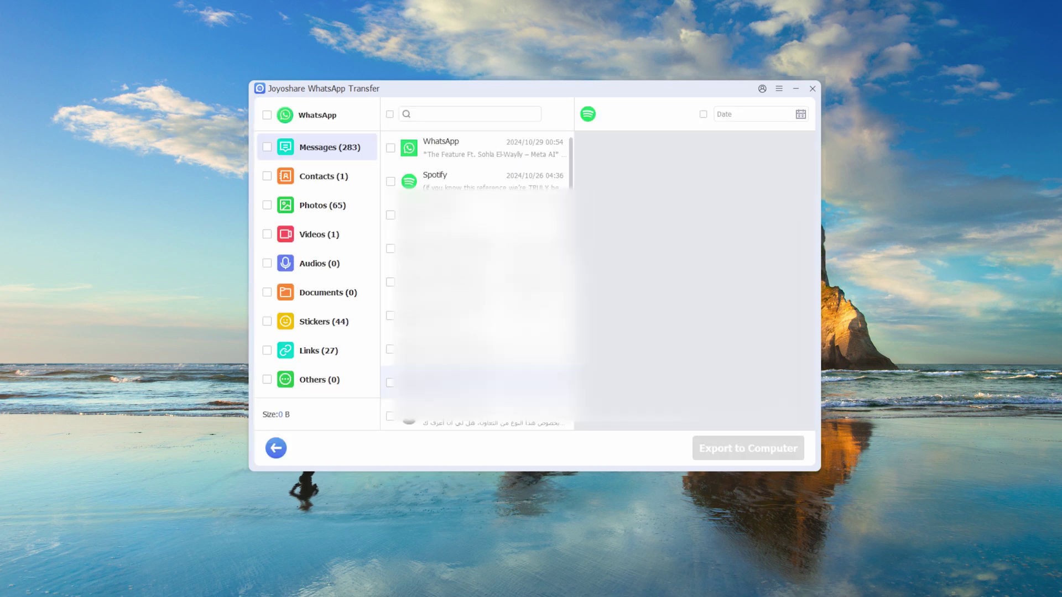
pyautogui.click(317, 213)
pyautogui.click(443, 143)
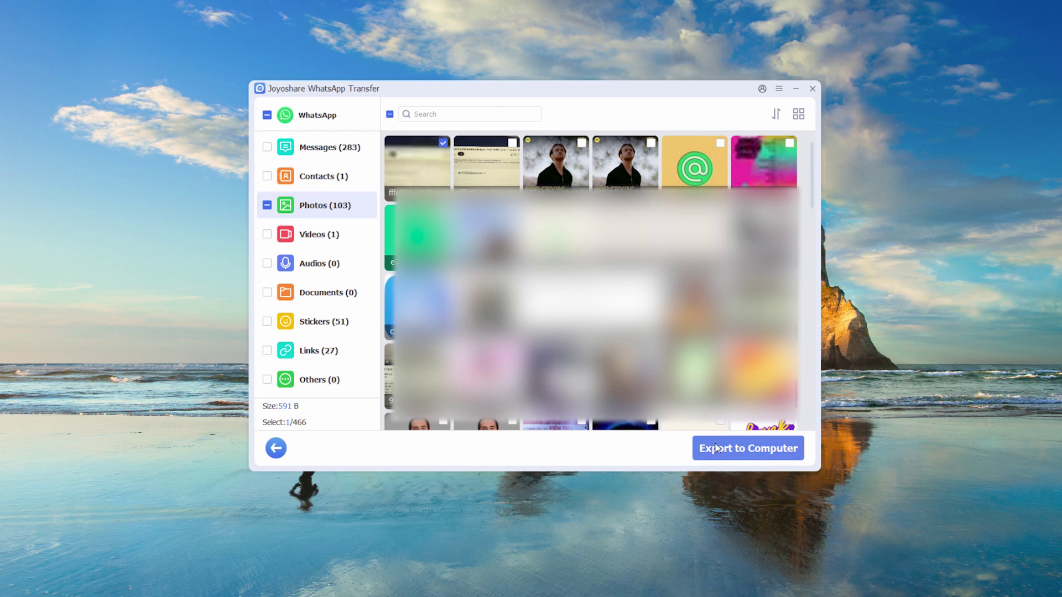
pyautogui.click(755, 453)
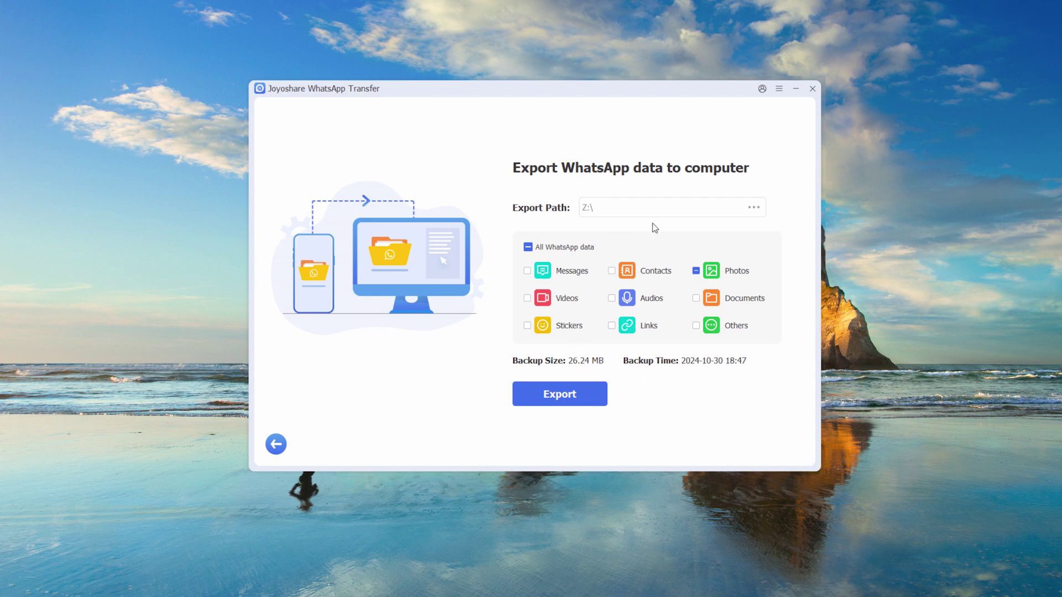
pyautogui.click(597, 395)
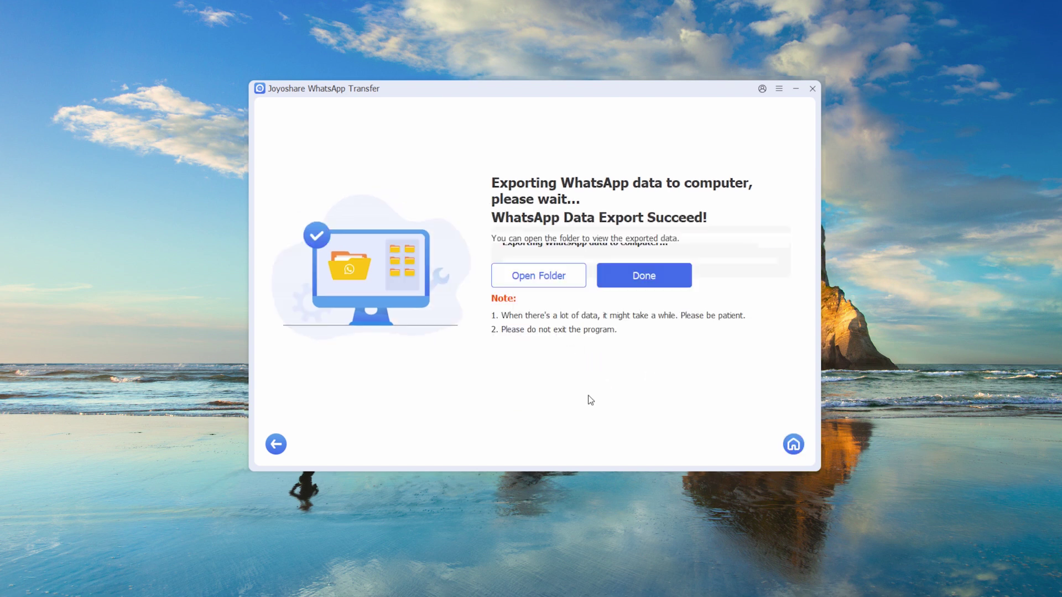
pyautogui.click(642, 275)
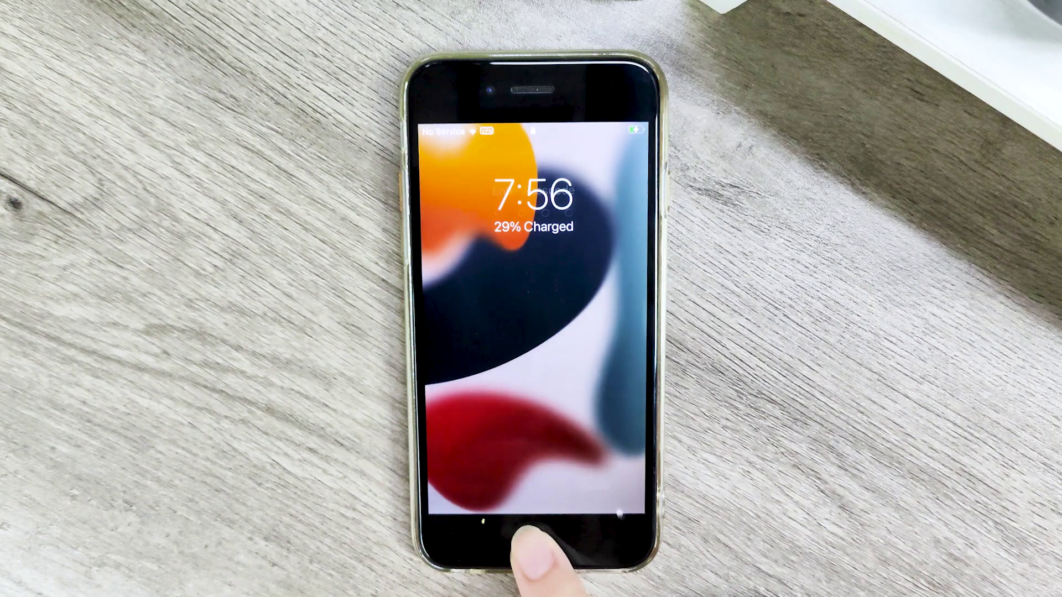
# - Unlock the iPhone and return to WhatsApp's chats list
pyautogui.click(536, 374)
pyautogui.click(535, 269)
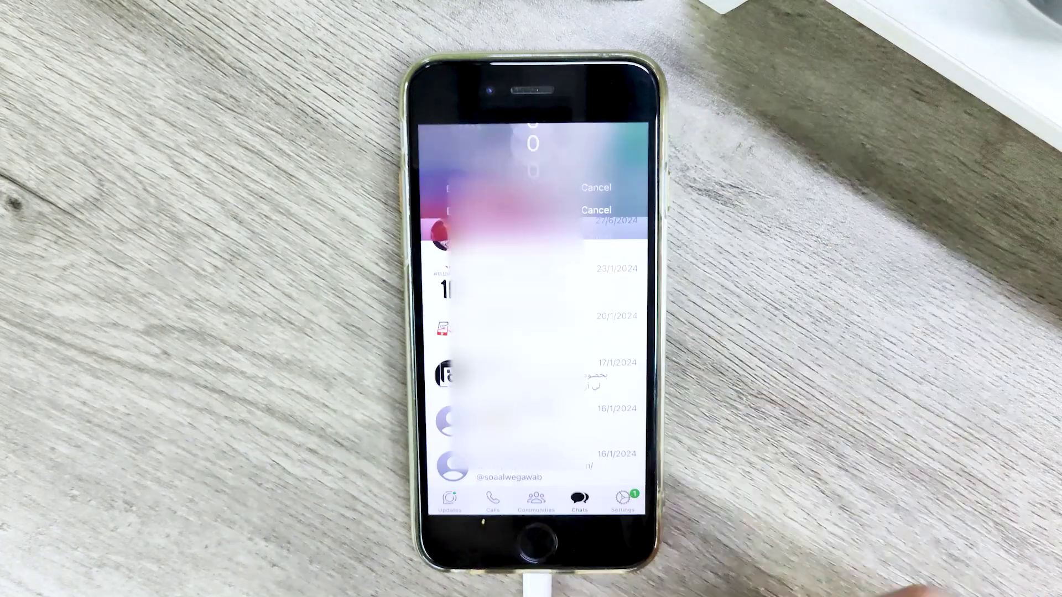
pyautogui.scroll(5, 608, 342)
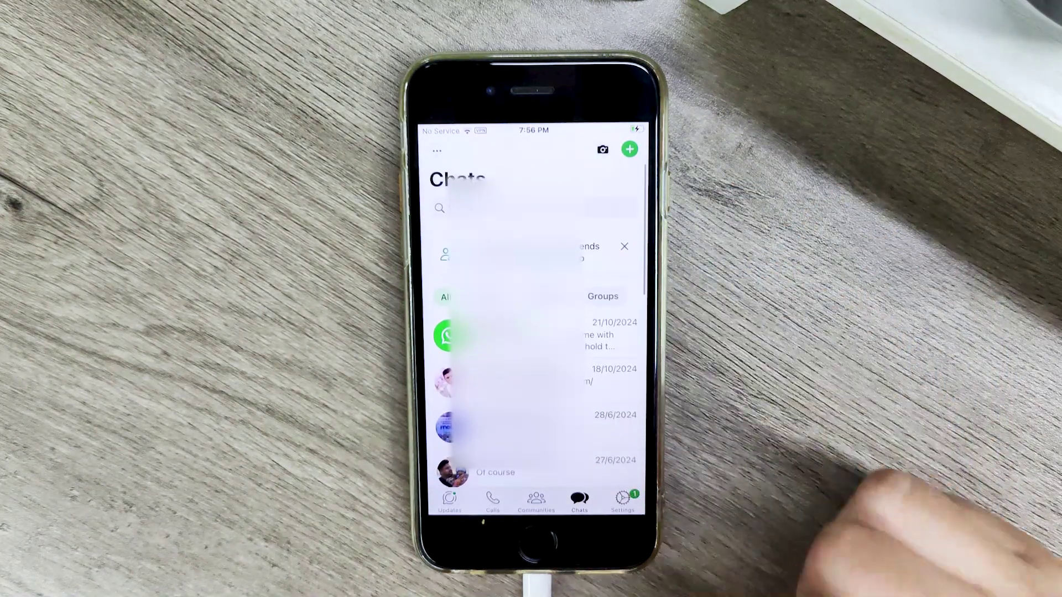
pyautogui.click(536, 501)
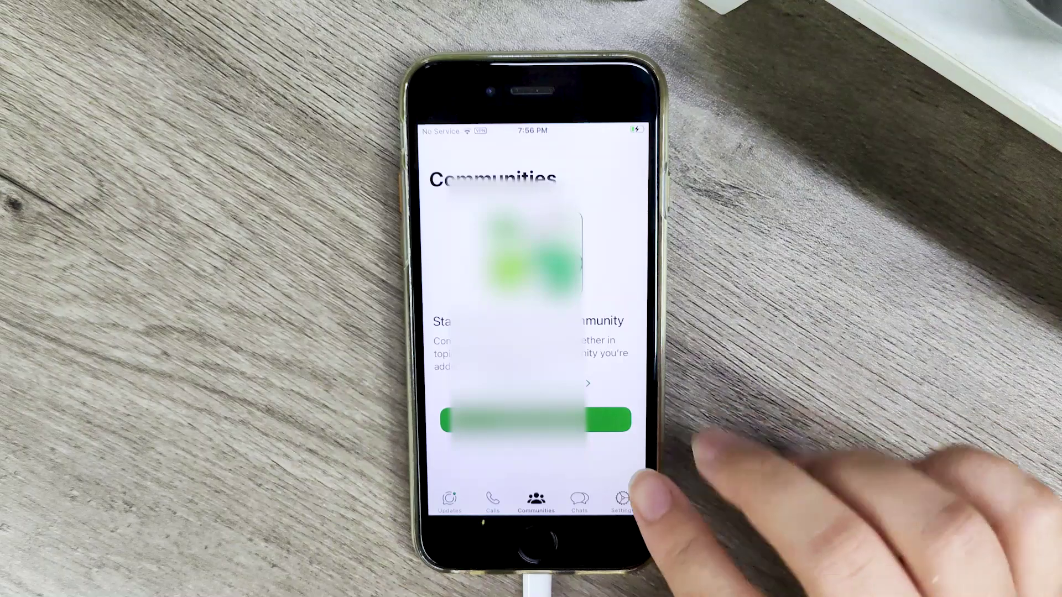
pyautogui.click(623, 500)
pyautogui.click(579, 501)
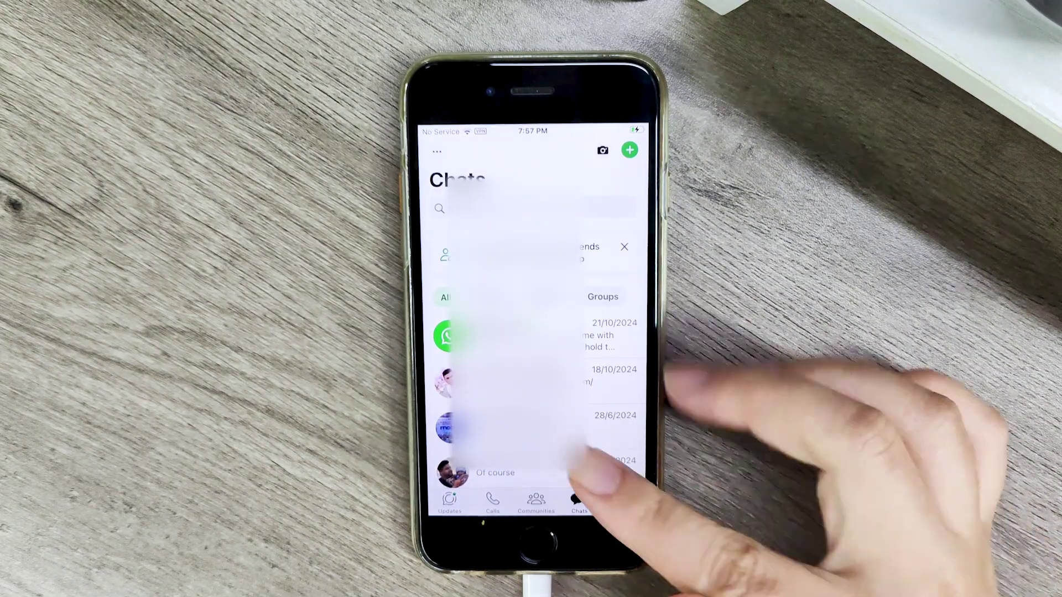
pyautogui.scroll(-5, 576, 459)
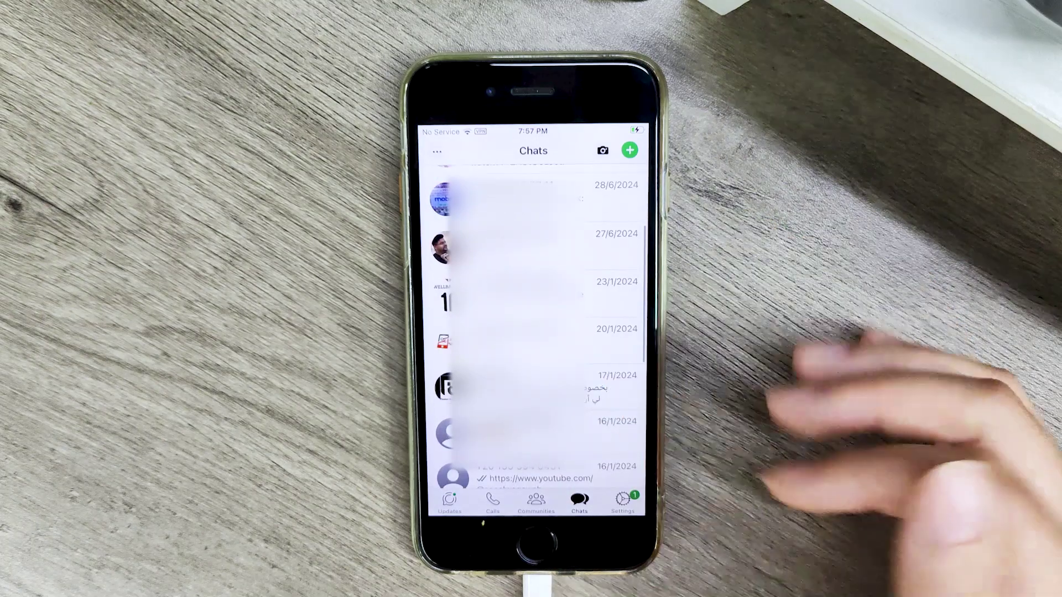
# - Export the January 2024 business chat as a ZIP through Mail, dismissing the wireless-data alert
pyautogui.click(583, 387)
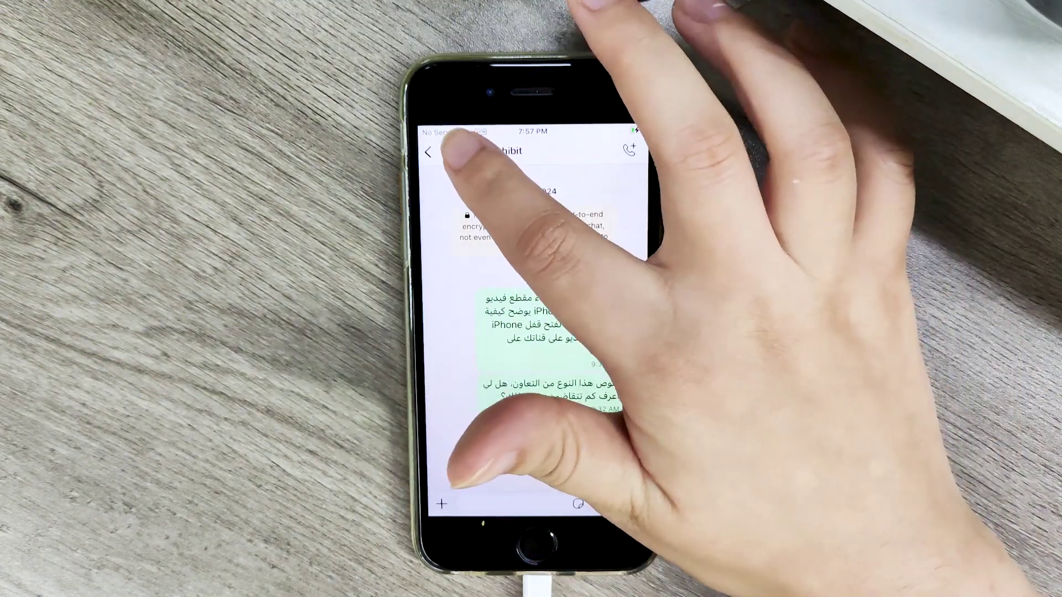
pyautogui.click(464, 151)
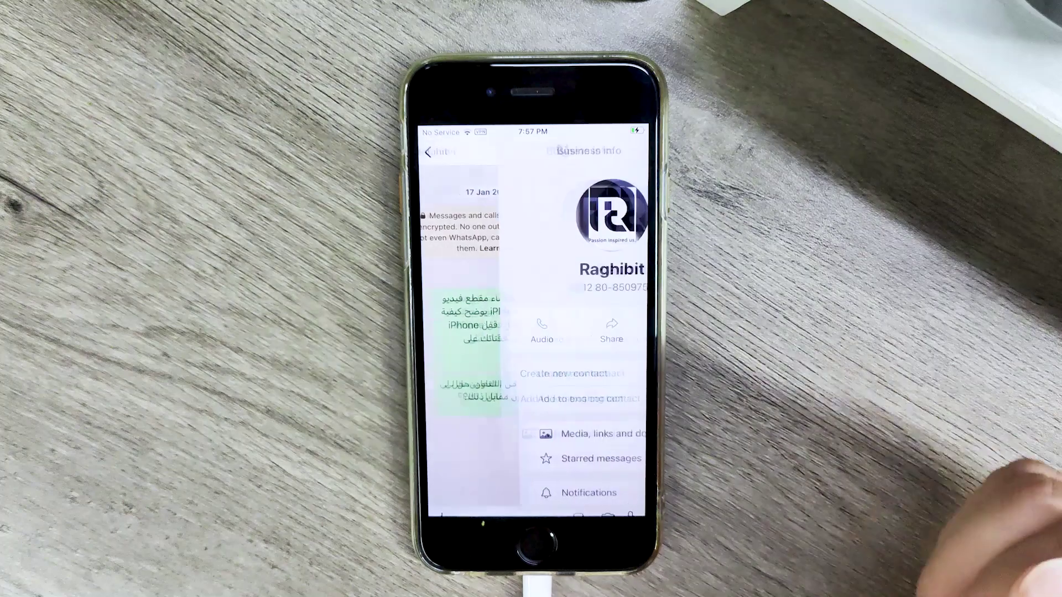
pyautogui.scroll(-5, 576, 481)
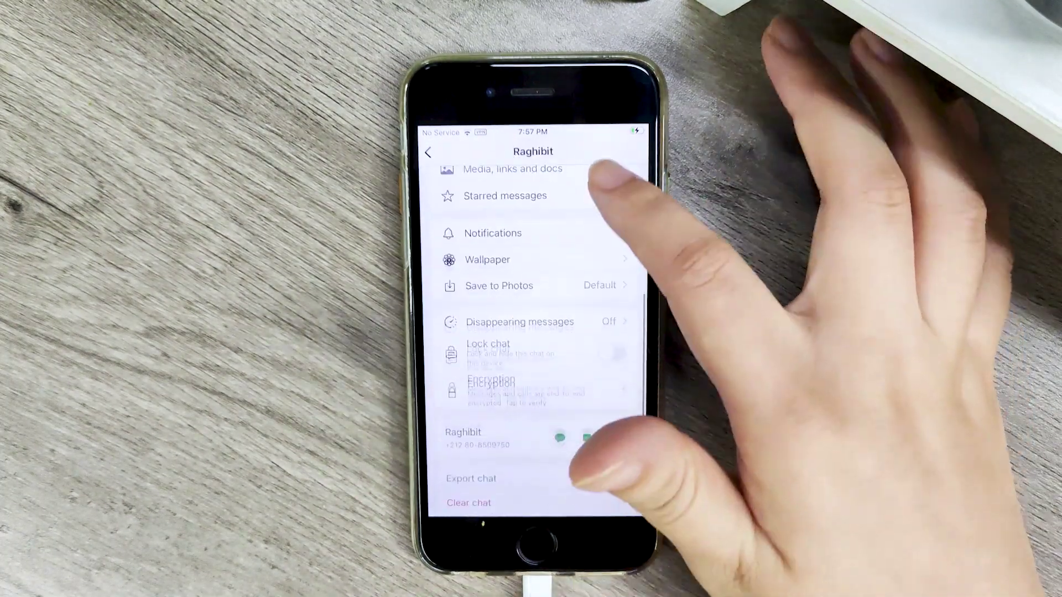
pyautogui.click(607, 400)
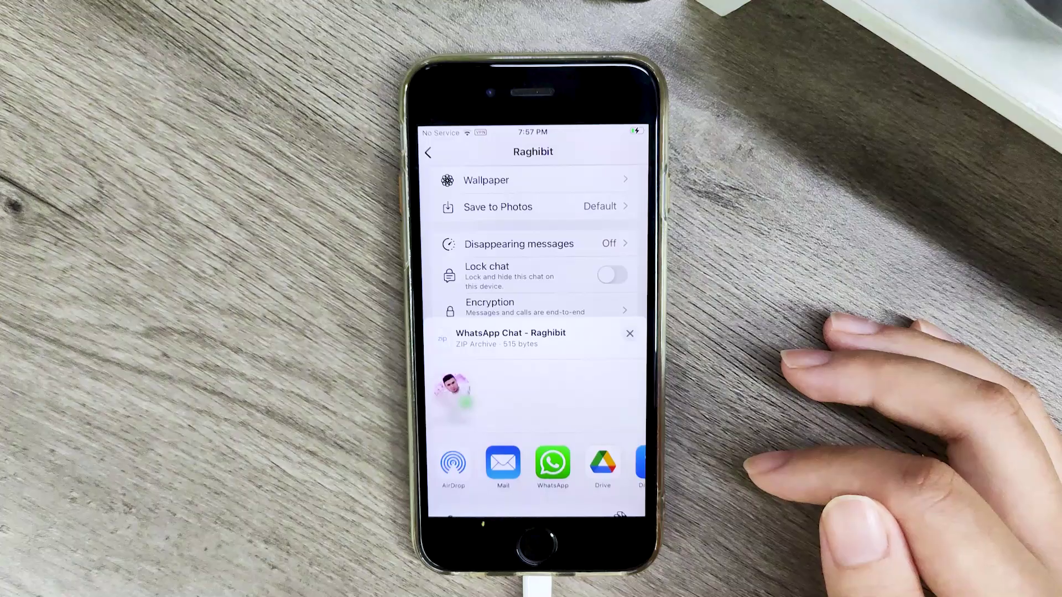
pyautogui.click(553, 464)
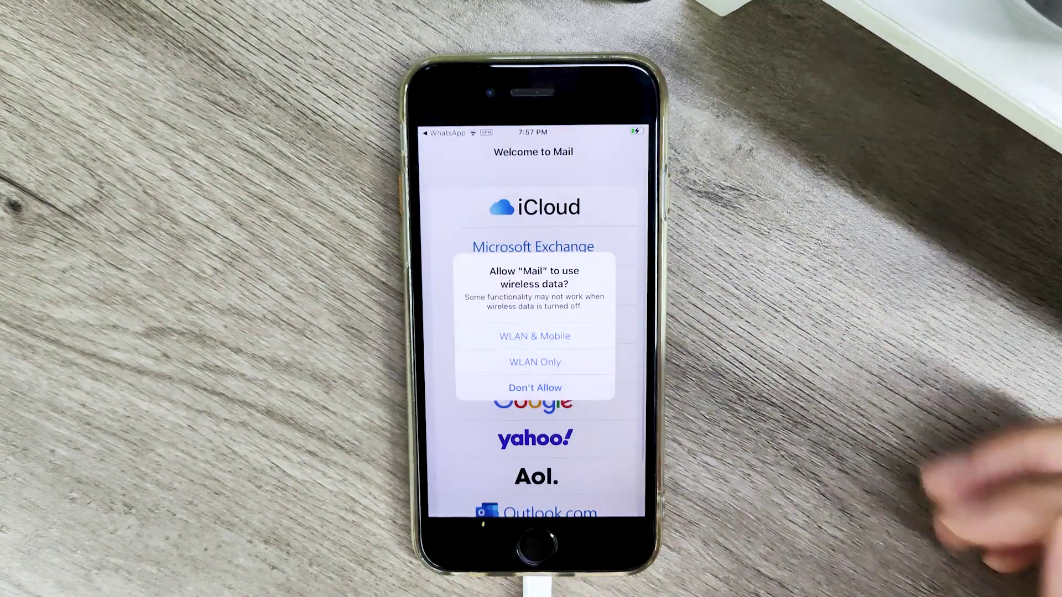
pyautogui.click(535, 336)
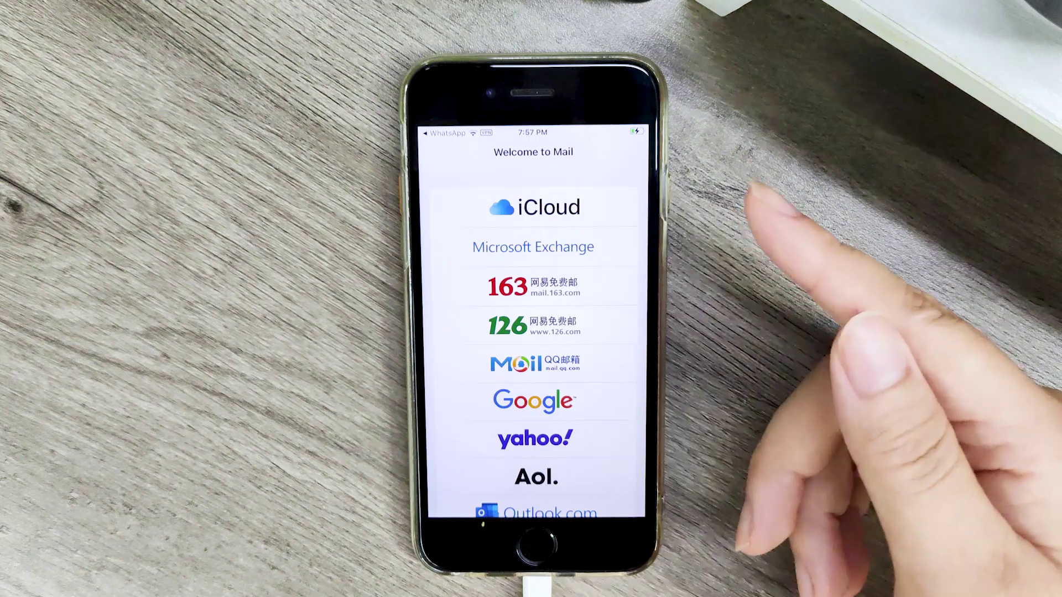
pyautogui.moveTo(622, 492); pyautogui.dragTo(640, 238)
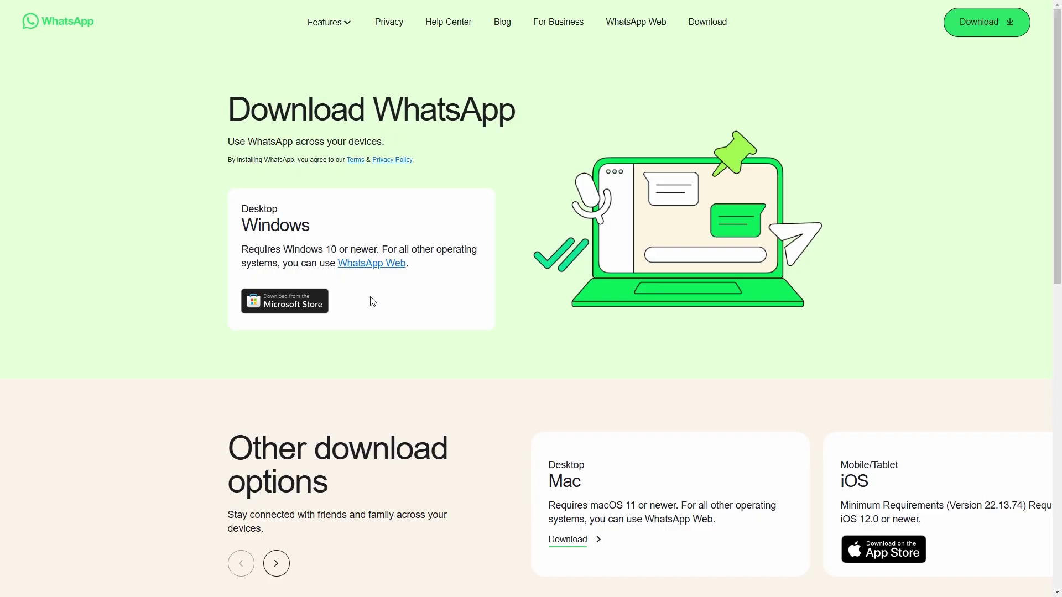
# - Scroll down the Download WhatsApp page to the Windows desktop app download
pyautogui.scroll(-1, 421, 254)
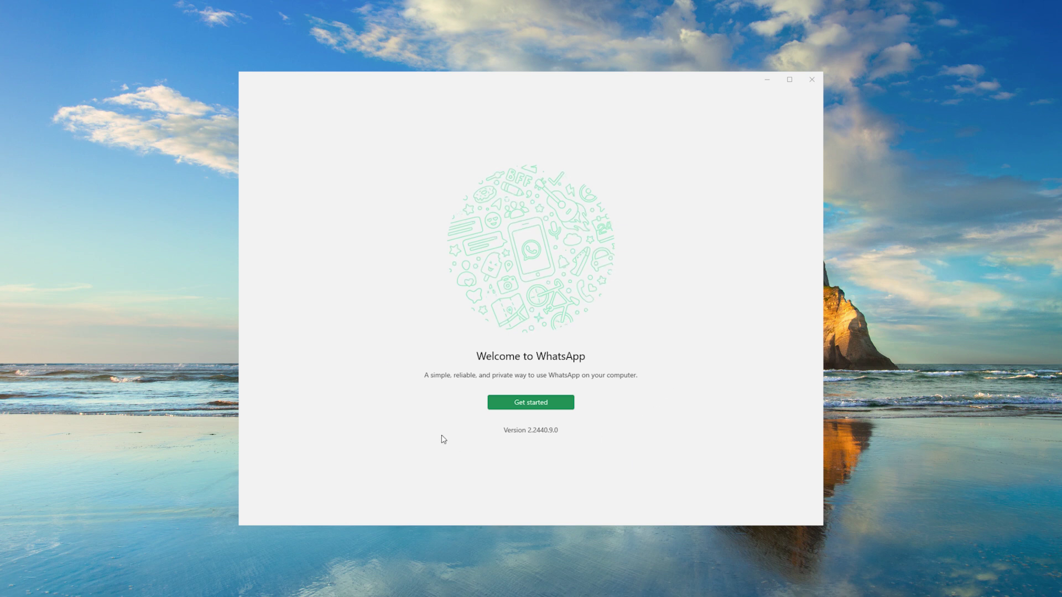
# - Start WhatsApp Desktop setup to show the QR code, and open the phone's Linked devices settings
pyautogui.click(545, 408)
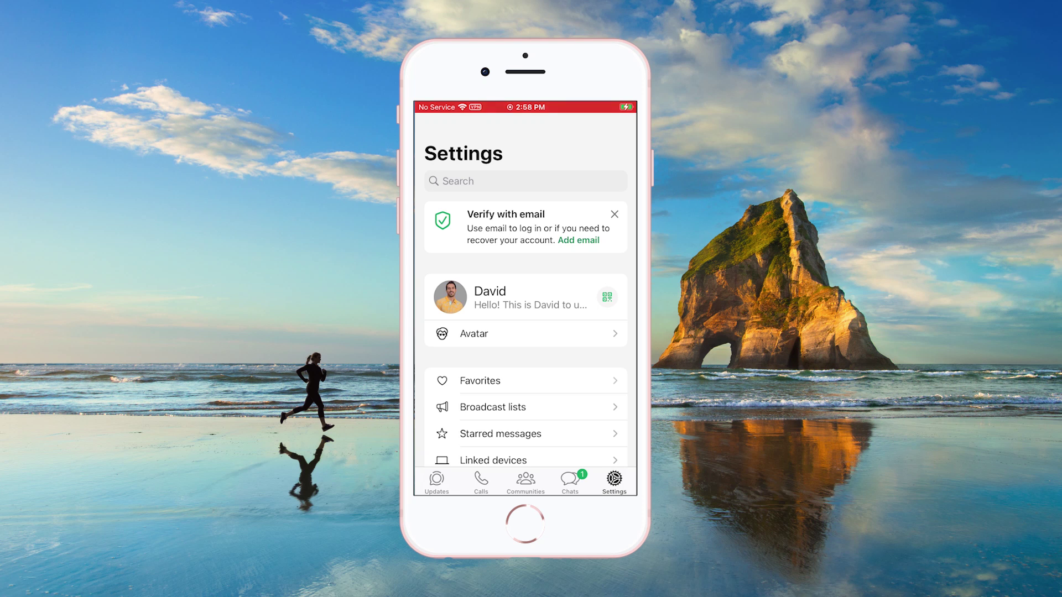
pyautogui.scroll(-5, 526, 304)
pyautogui.click(492, 262)
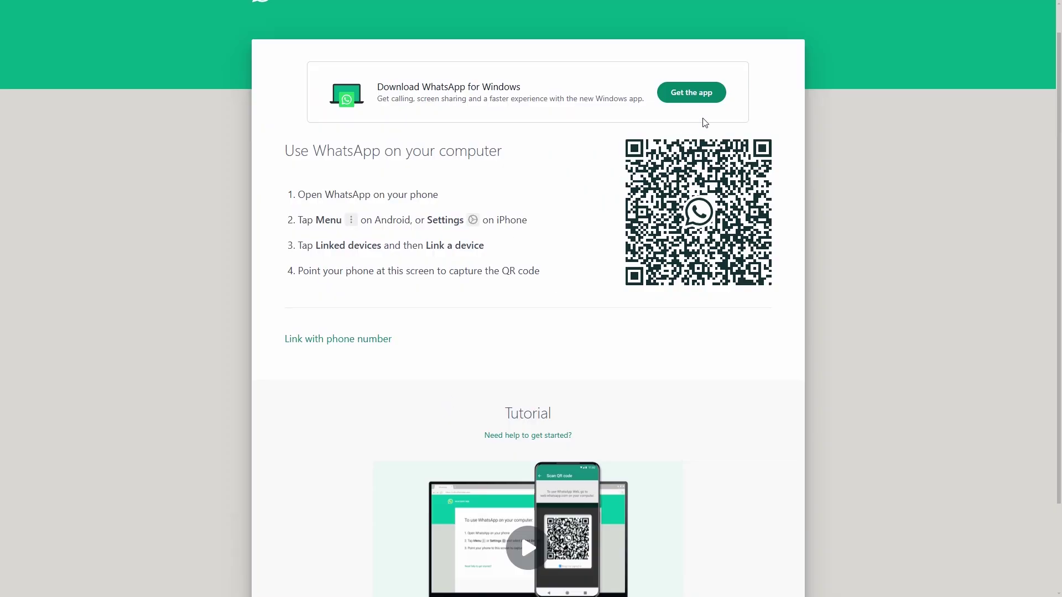
# - Seek the Tutorial video below the QR code to 0:20 and play it
pyautogui.scroll(-2, 554, 387)
pyautogui.click(503, 513)
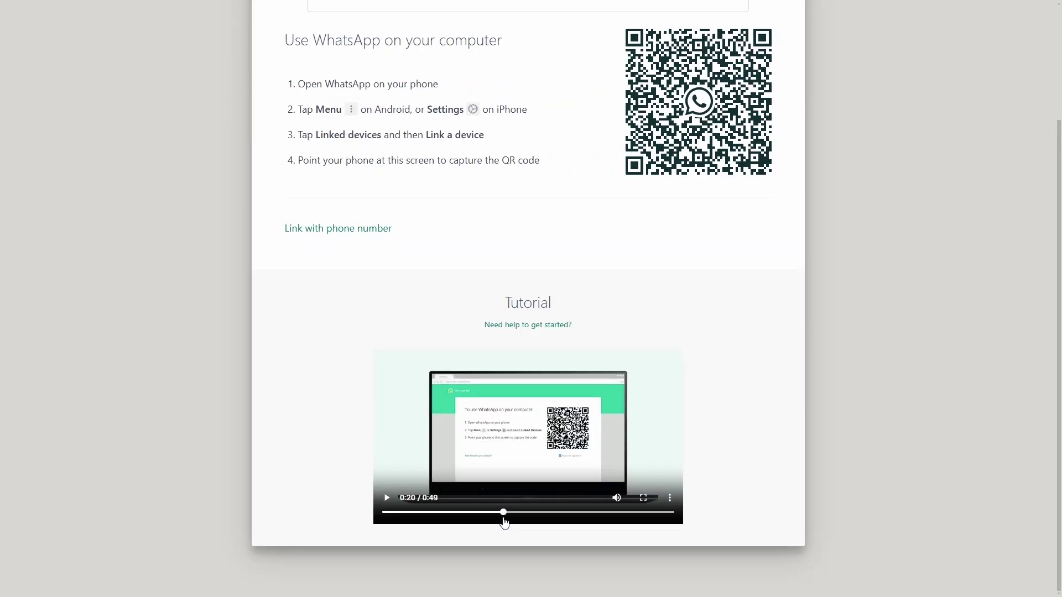
pyautogui.click(387, 501)
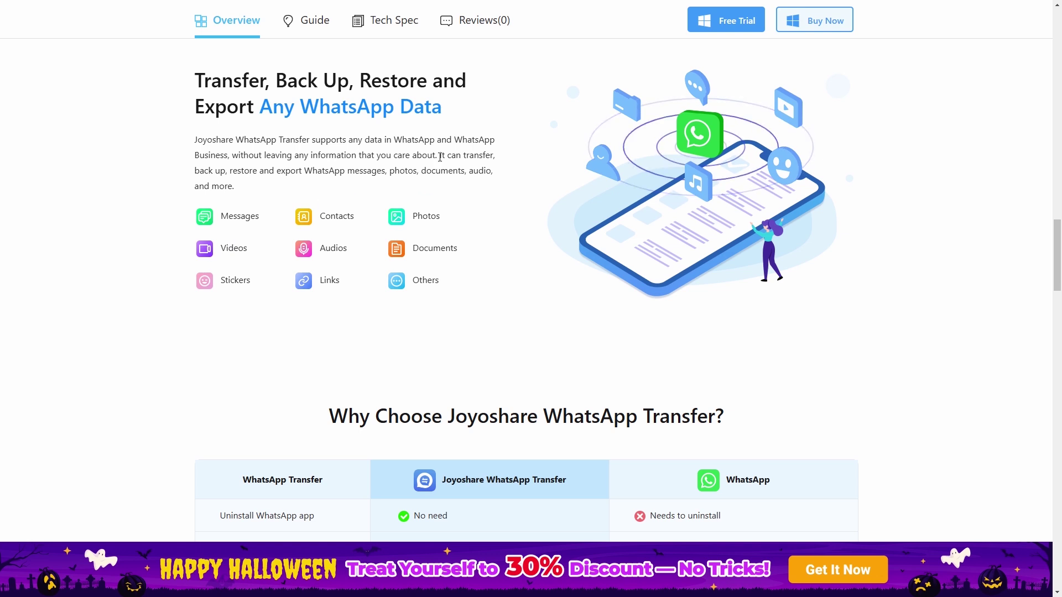
# - Highlight the sentence listing exportable data, then scroll to 'How Joyoshare WhatsApp Transfer Works?'
pyautogui.moveTo(441, 157); pyautogui.dragTo(434, 184)
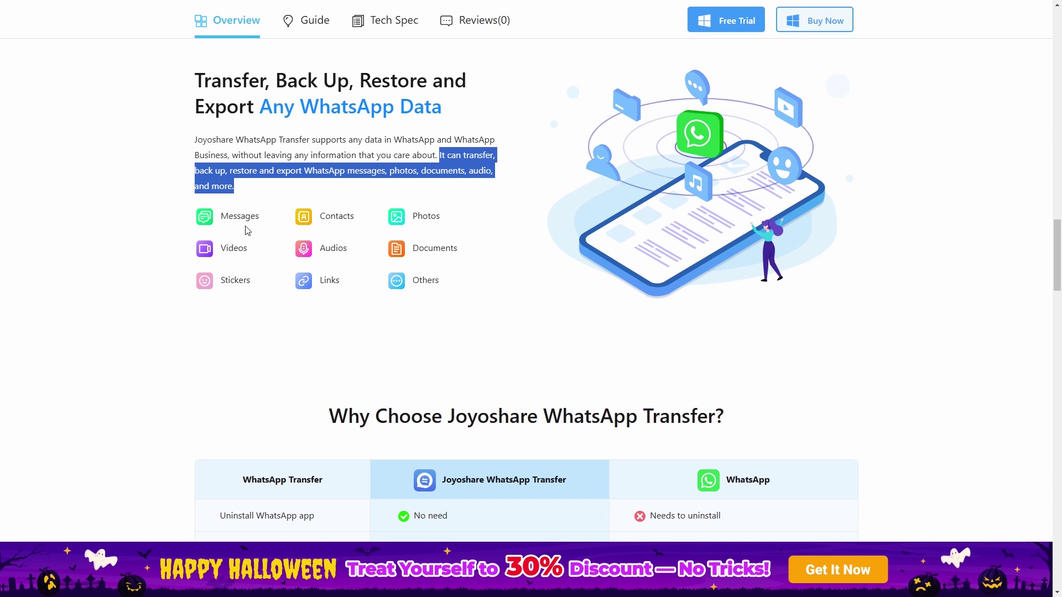
pyautogui.click(277, 188)
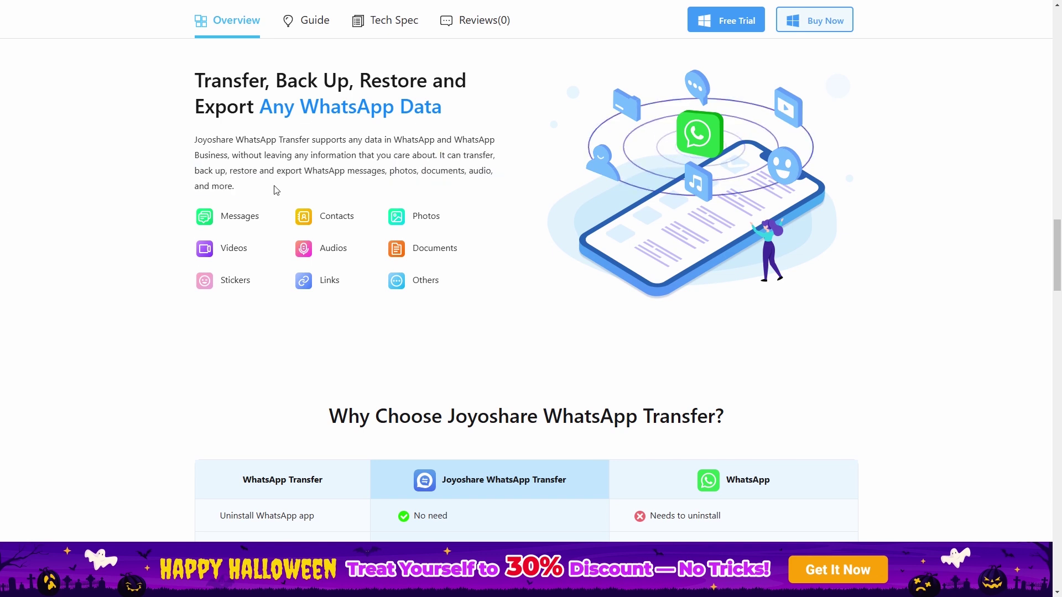
pyautogui.scroll(-7, 276, 190)
pyautogui.scroll(1, 276, 190)
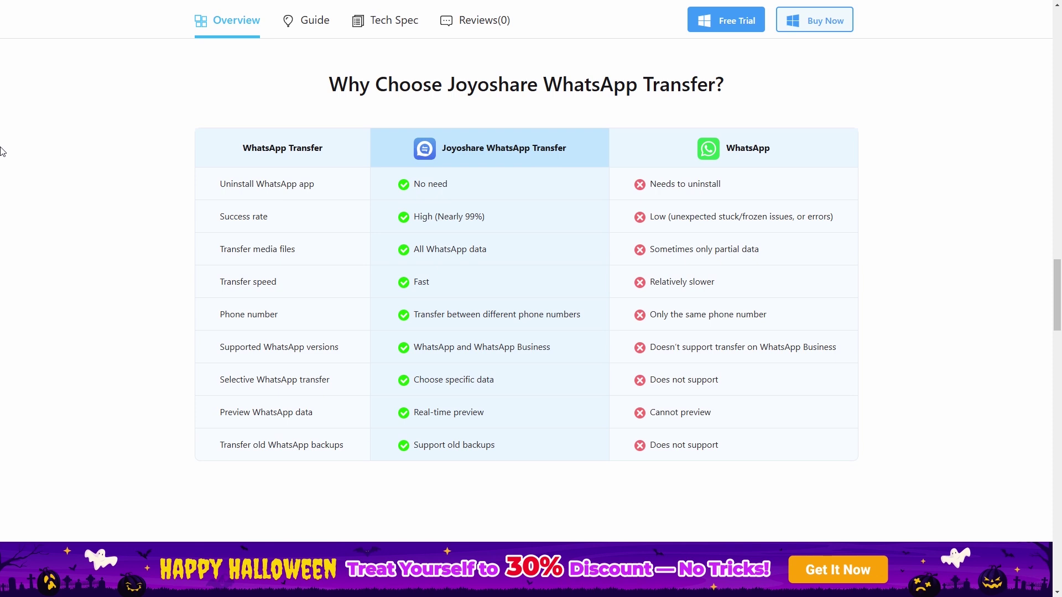
pyautogui.scroll(-5, 2, 151)
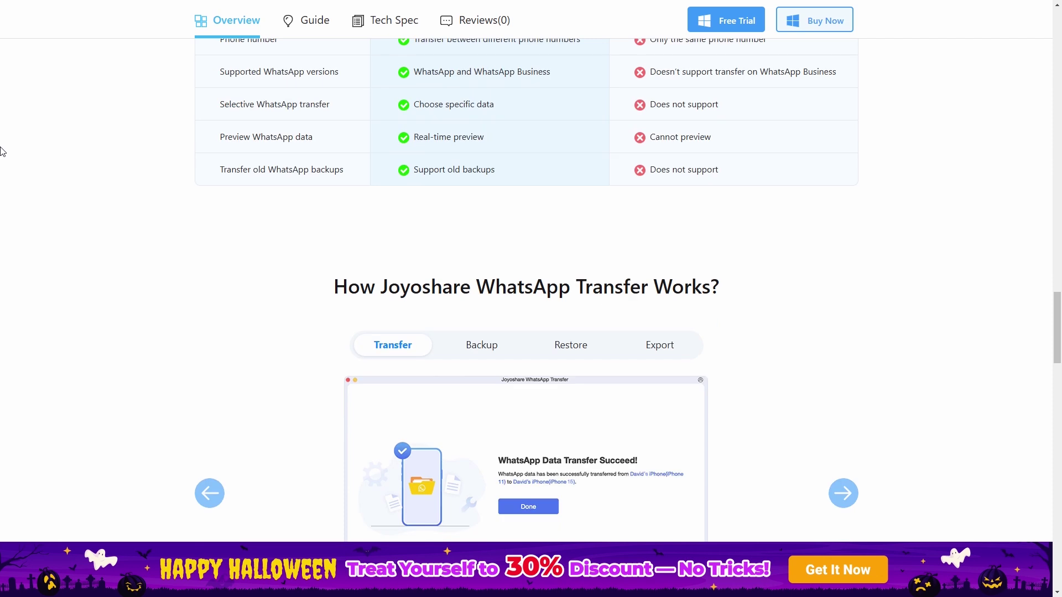
pyautogui.scroll(-2, 114, 151)
# - Show the Export walkthrough at Step 2, previewing WhatsApp data
pyautogui.click(666, 238)
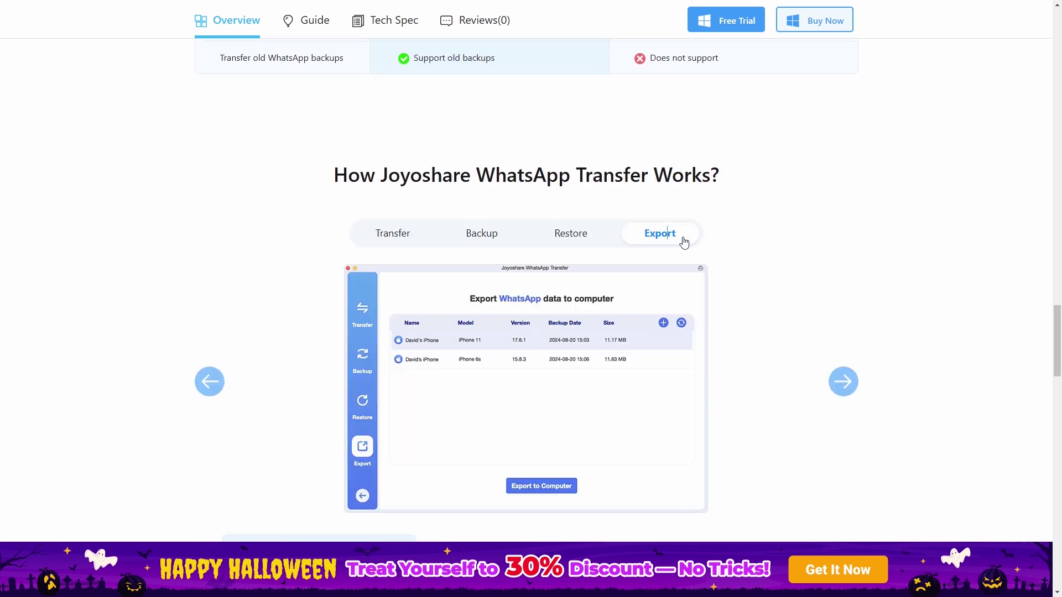
pyautogui.scroll(-1, 736, 260)
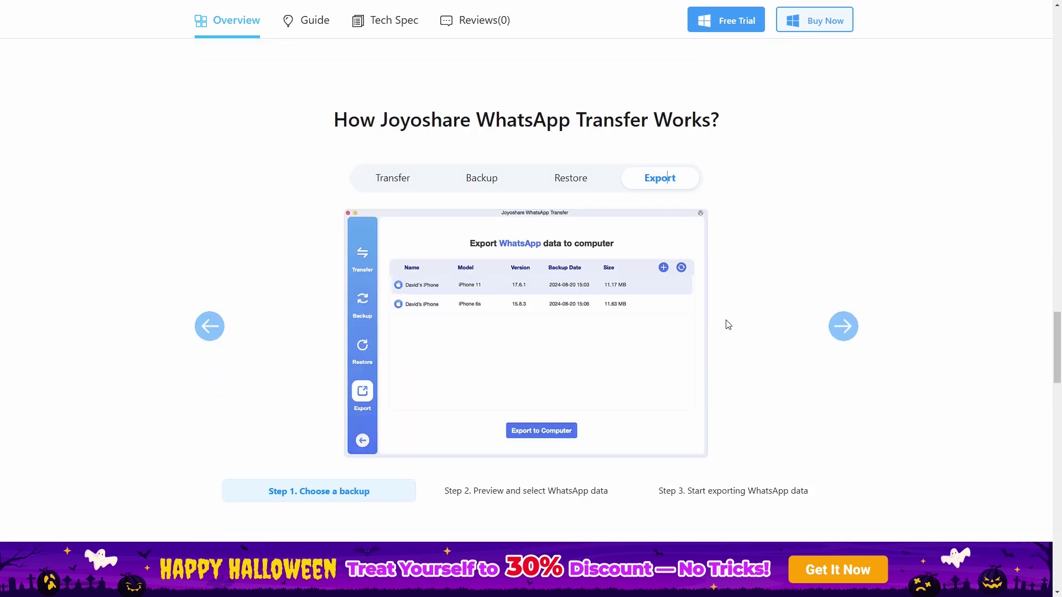
pyautogui.scroll(-1, 714, 332)
pyautogui.click(553, 436)
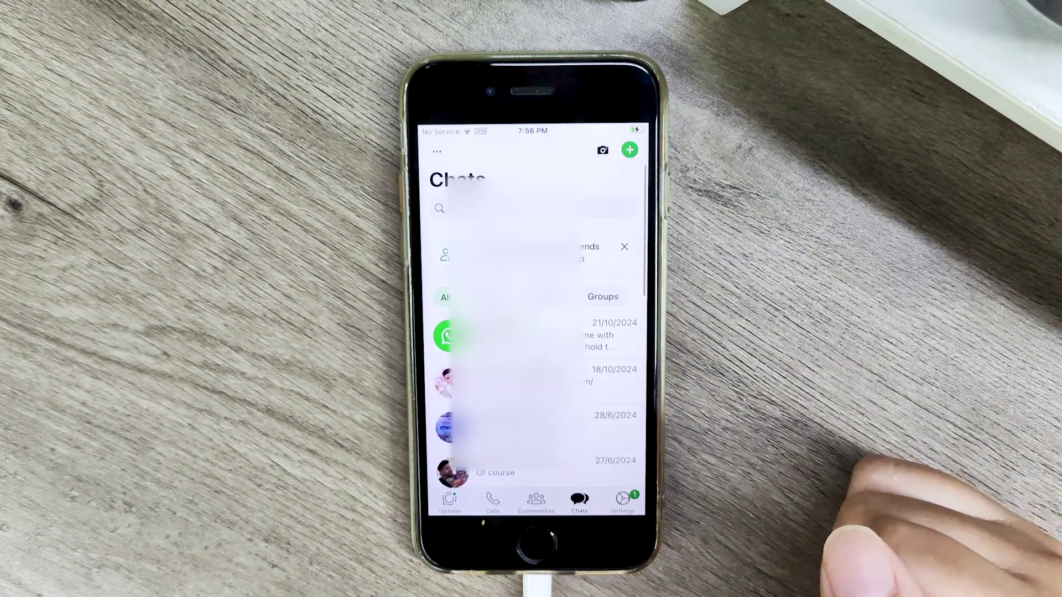
# - Resume the linking Tutorial video from 0:20
pyautogui.scroll(-5, 570, 471)
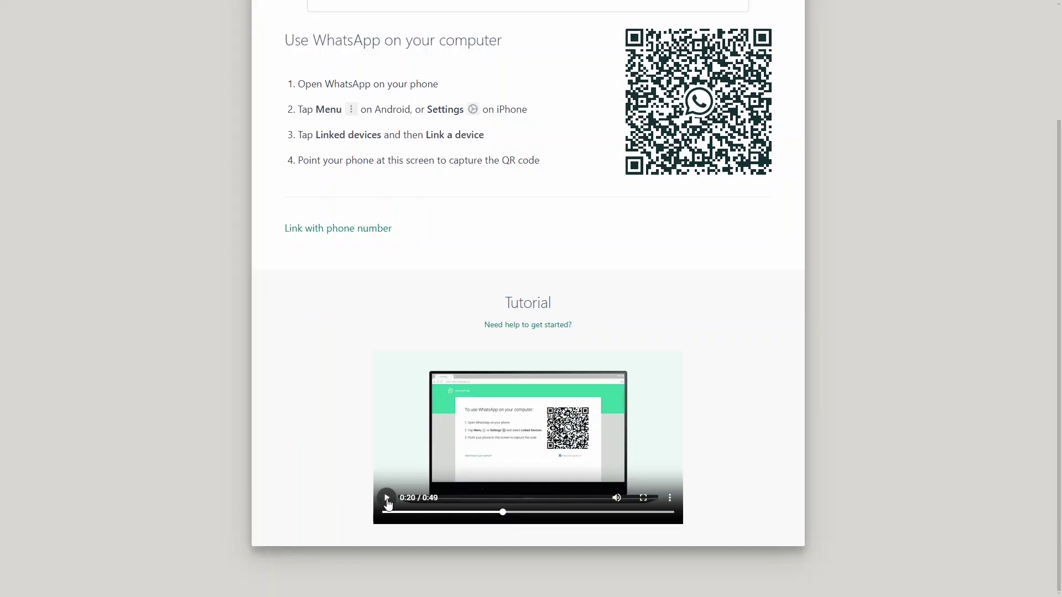
pyautogui.click(385, 504)
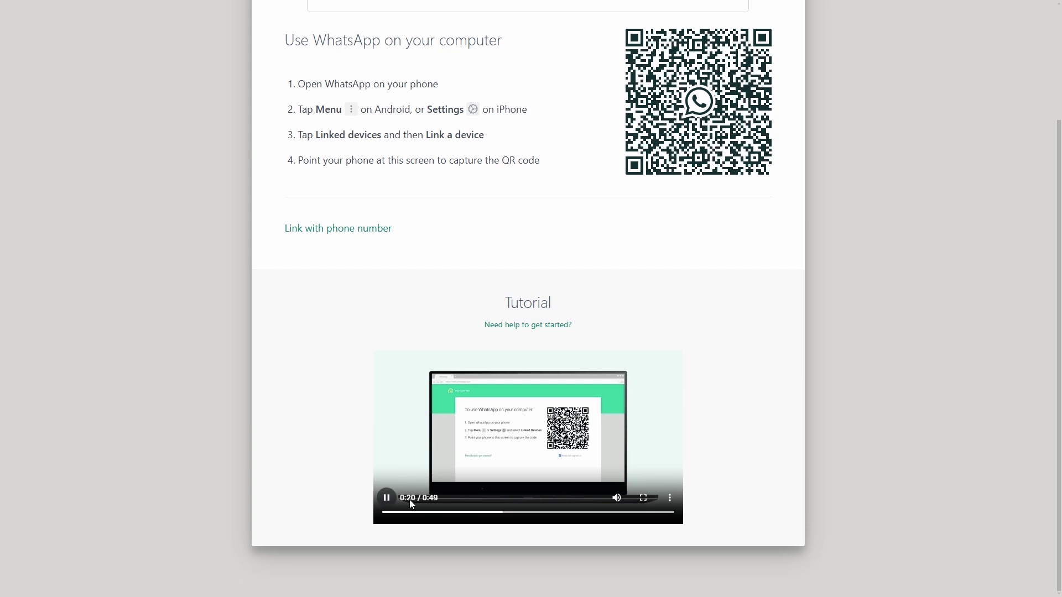